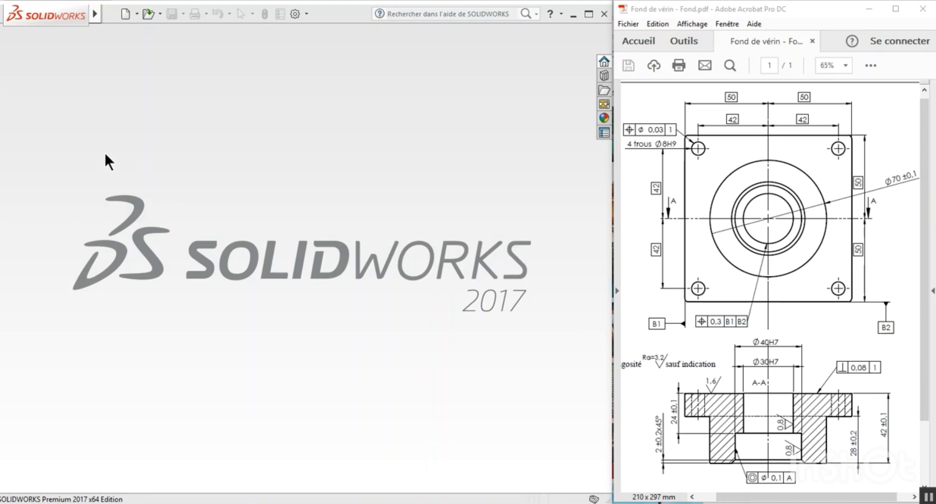
Create a new part document.
left_click(126, 14)
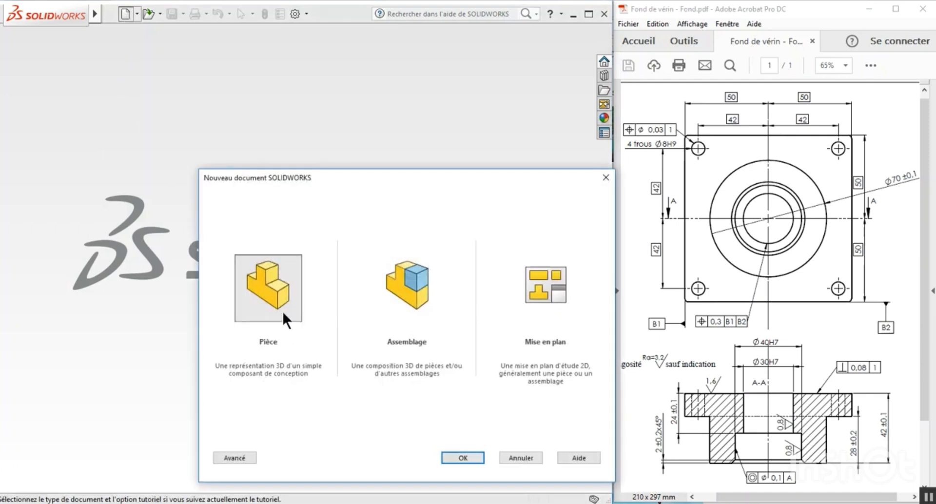
left_click(282, 296)
left_click(453, 457)
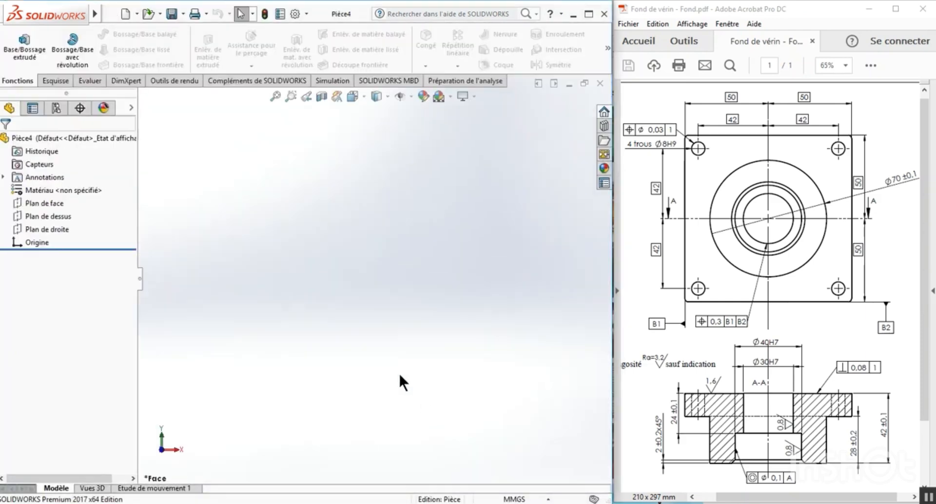
Start an extruded boss on the front plane and sketch a center rectangle about 82 mm high, centered on the origin.
left_click(31, 49)
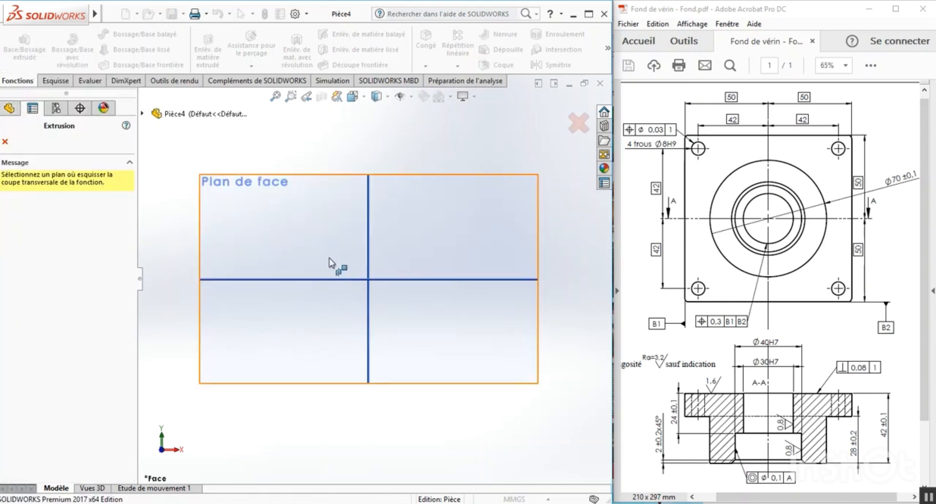
left_click(336, 238)
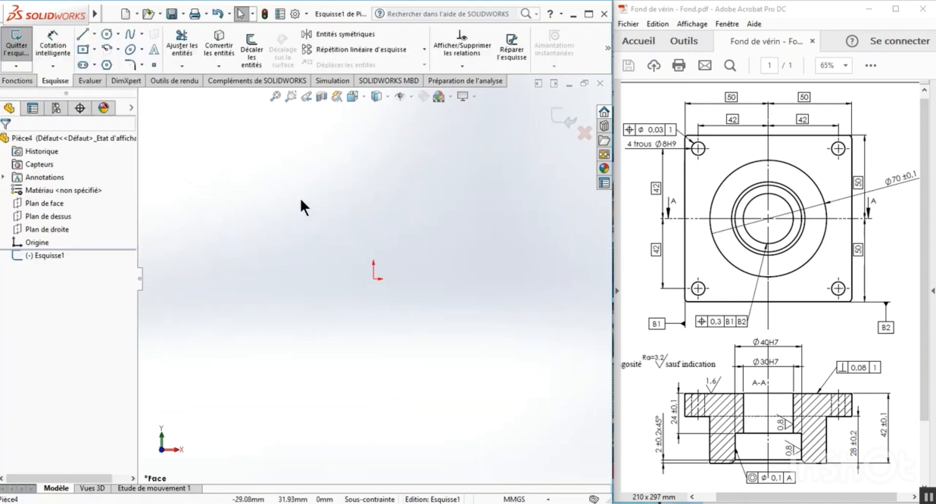
left_click(83, 50)
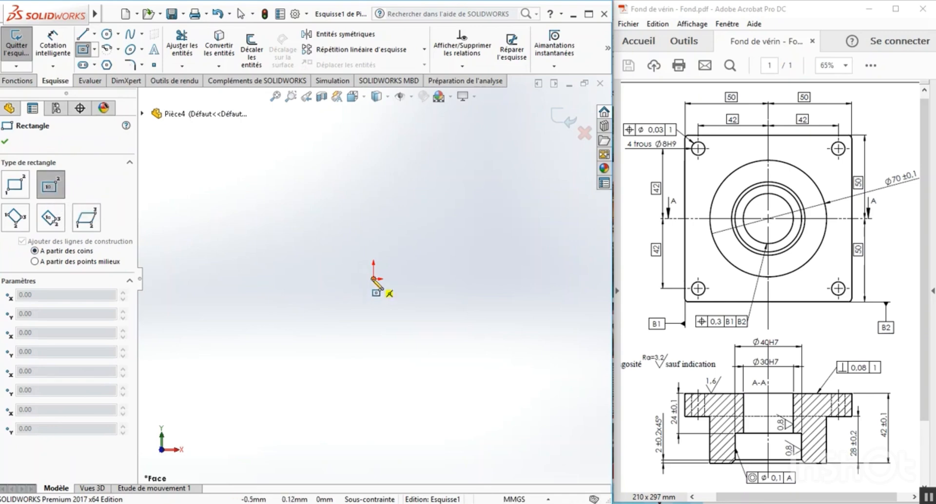
left_click(373, 278)
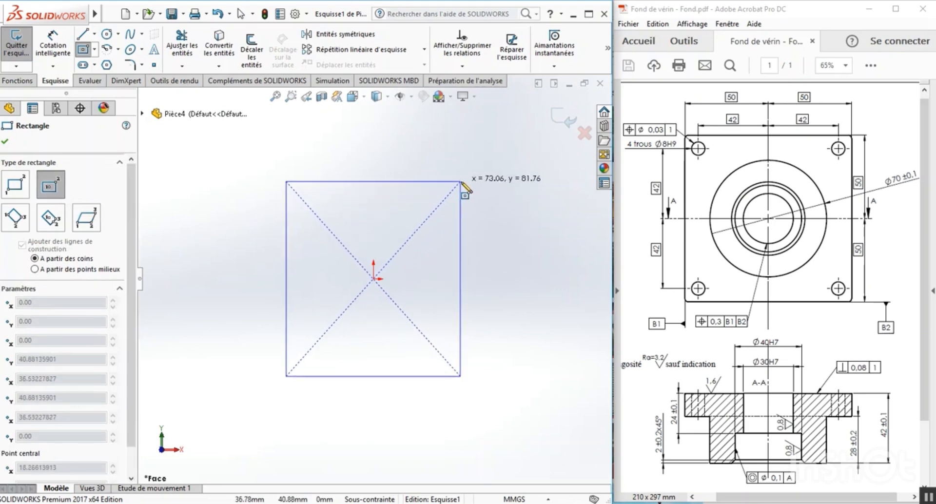
left_click(471, 181)
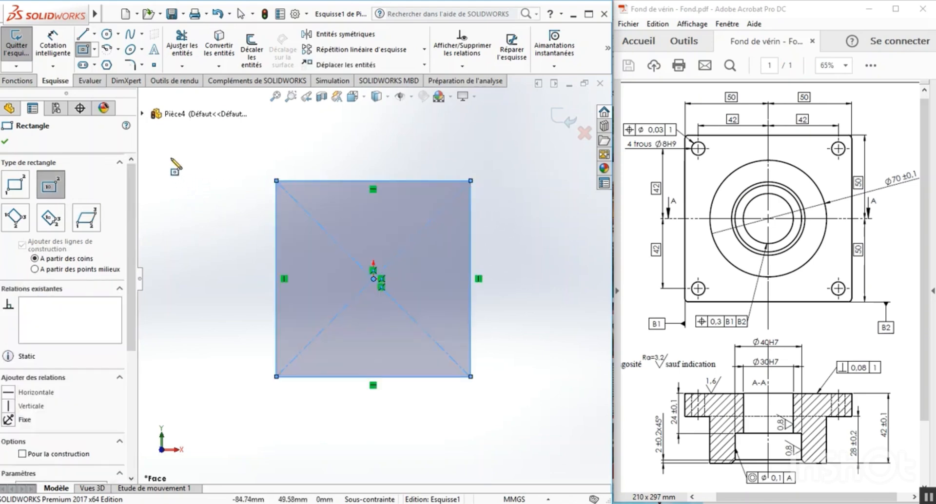
Dimension the rectangle's vertical side to 100 mm.
left_click(53, 49)
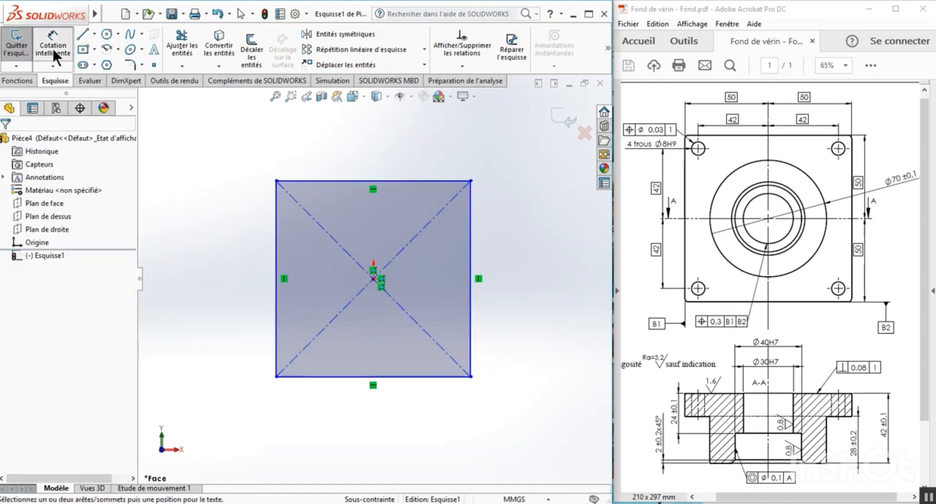
left_click(276, 295)
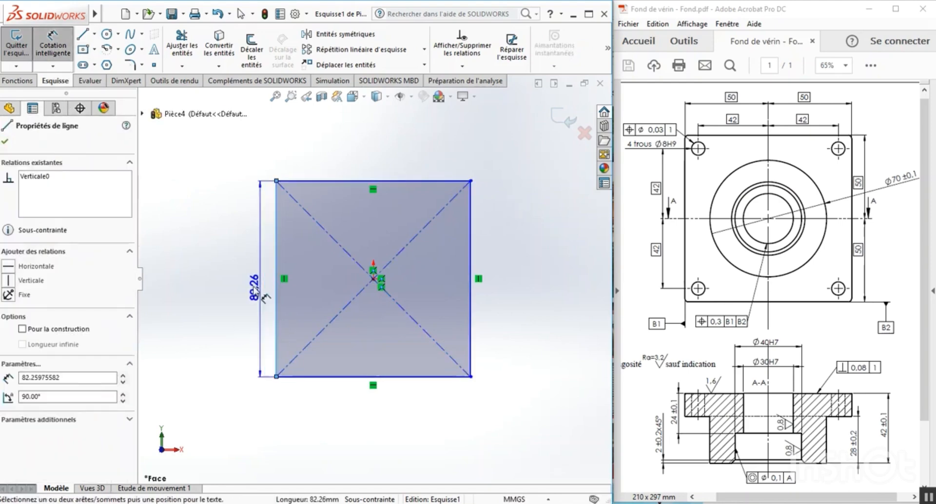
left_click(241, 270)
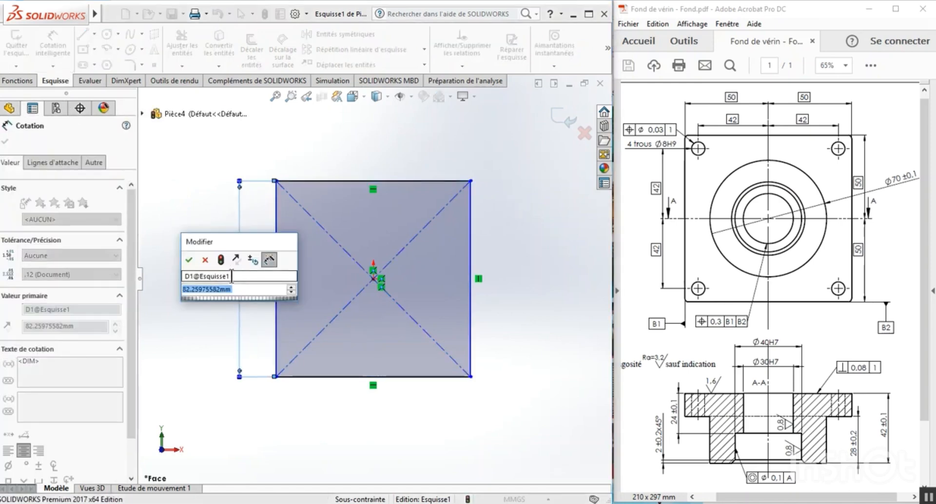
type("100")
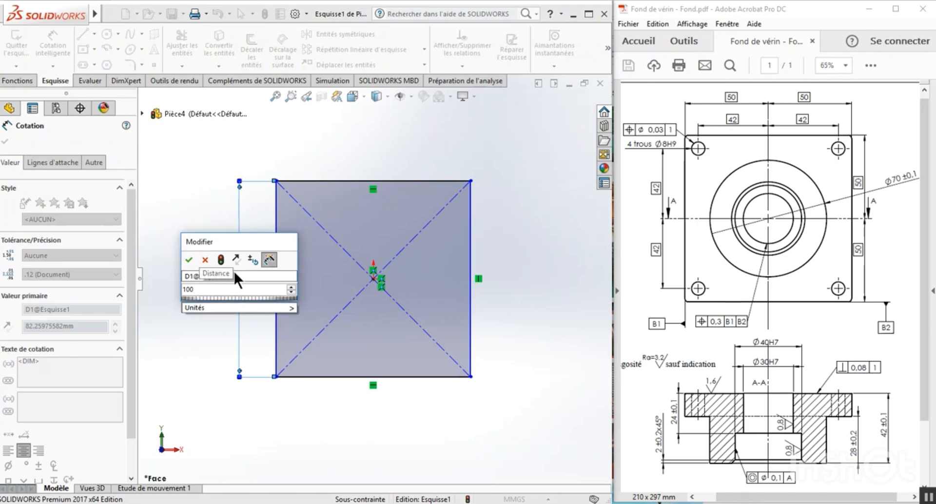
left_click(189, 259)
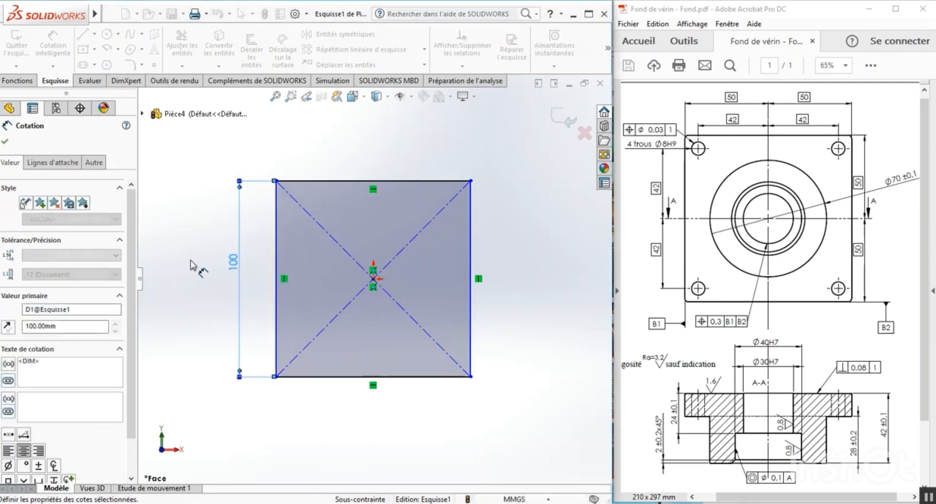
Dimension the rectangle's horizontal side to 100 mm.
left_click(360, 181)
left_click(366, 146)
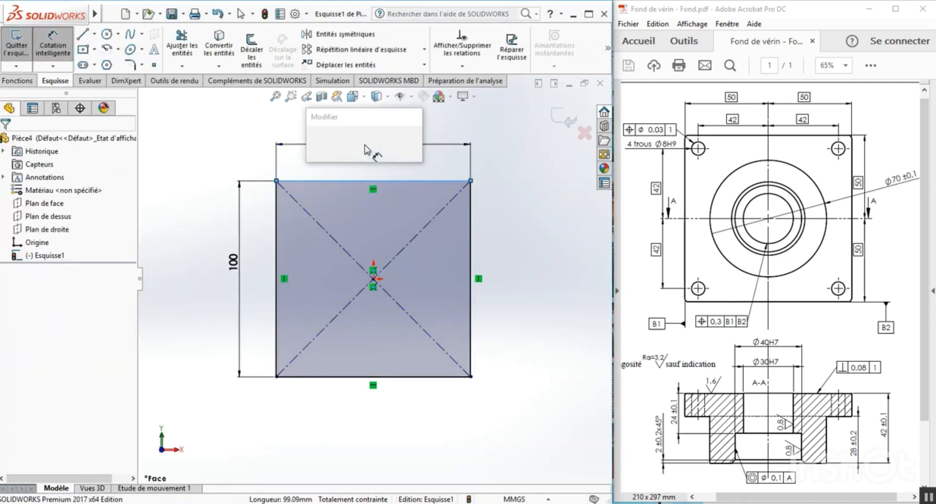
type("100")
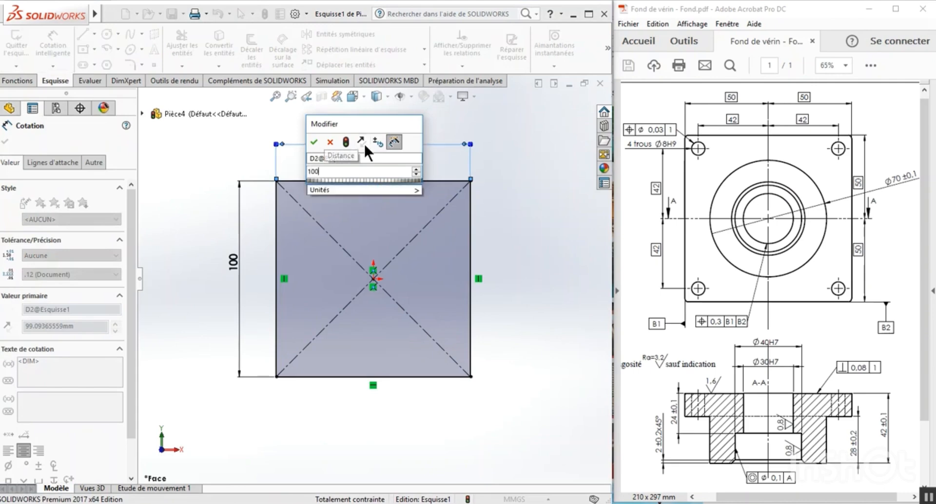
left_click(312, 142)
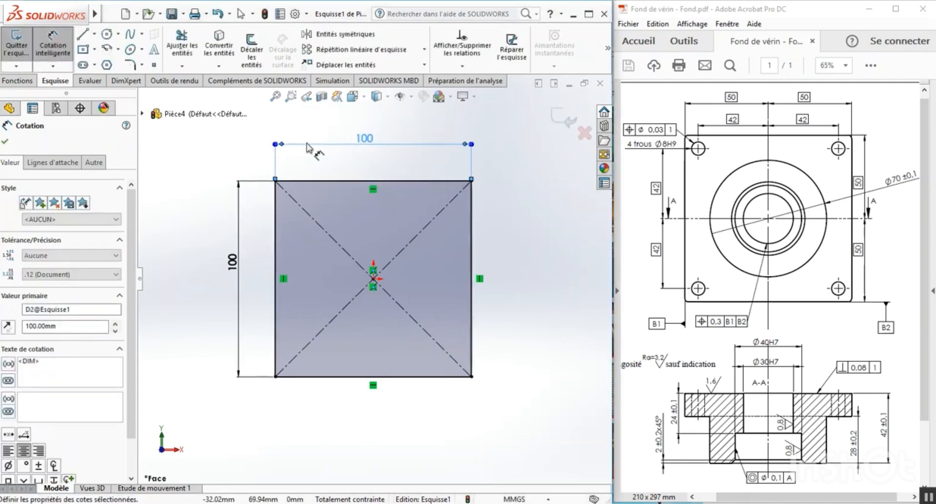
left_click(204, 193)
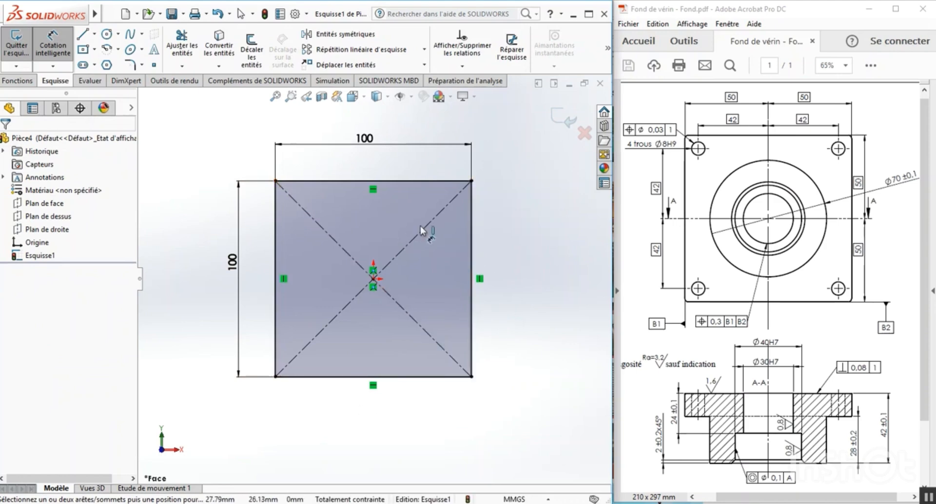
left_click(376, 282)
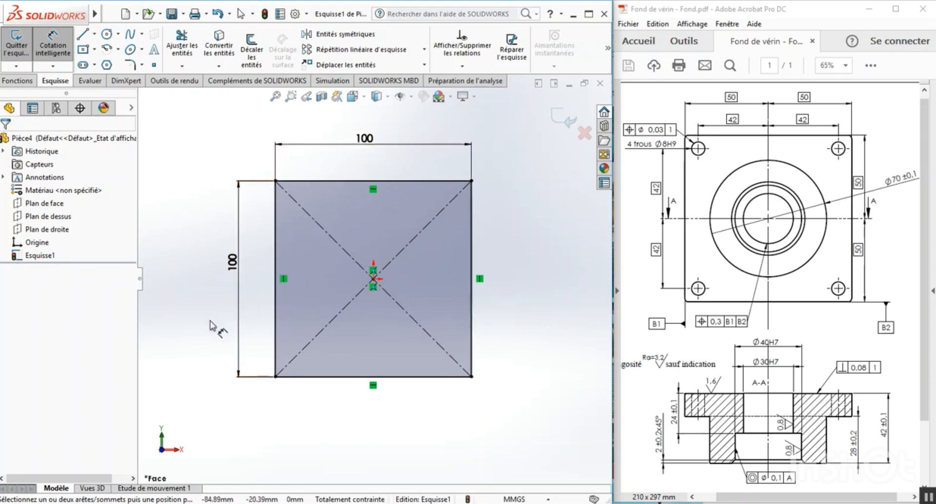
Finish the square sketch and extrude it as a blind boss 14 mm deep.
left_click(23, 48)
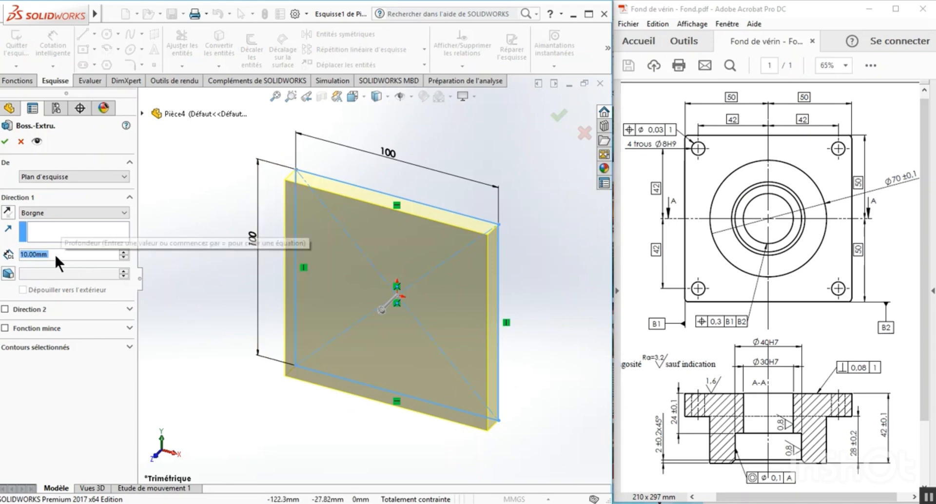
type("14")
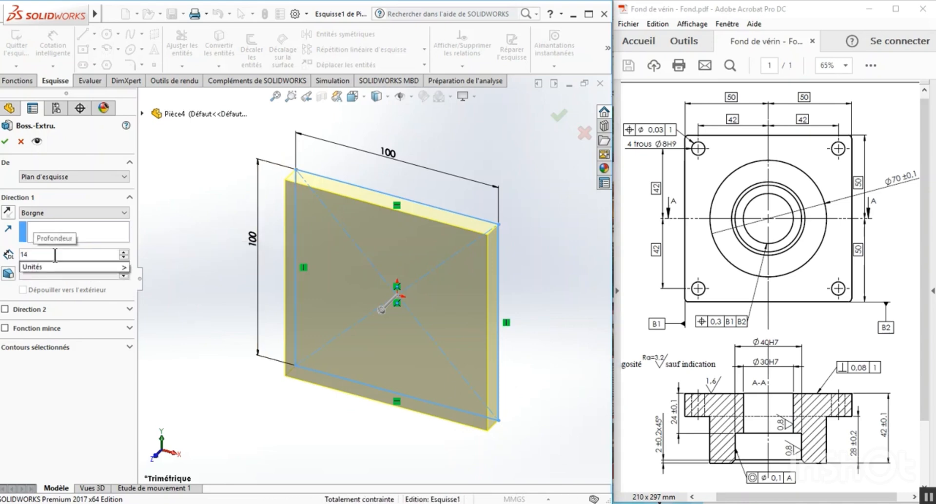
left_click(6, 143)
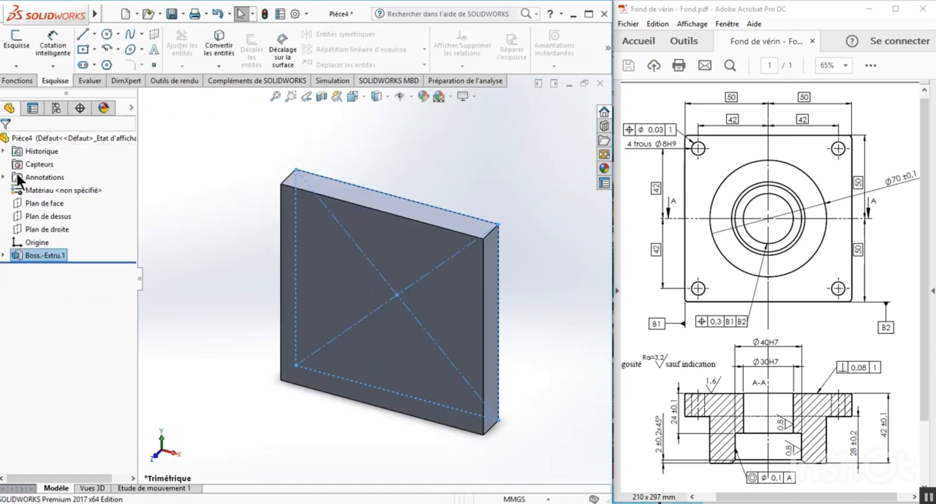
left_click(215, 221)
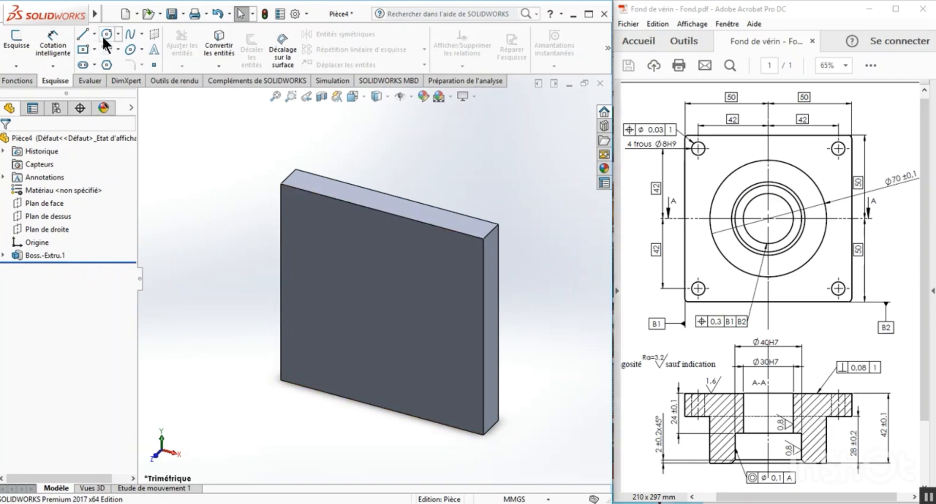
Start another extruded boss on the plate's front face and sketch a circle about 63 mm in diameter centered on the origin.
left_click(14, 82)
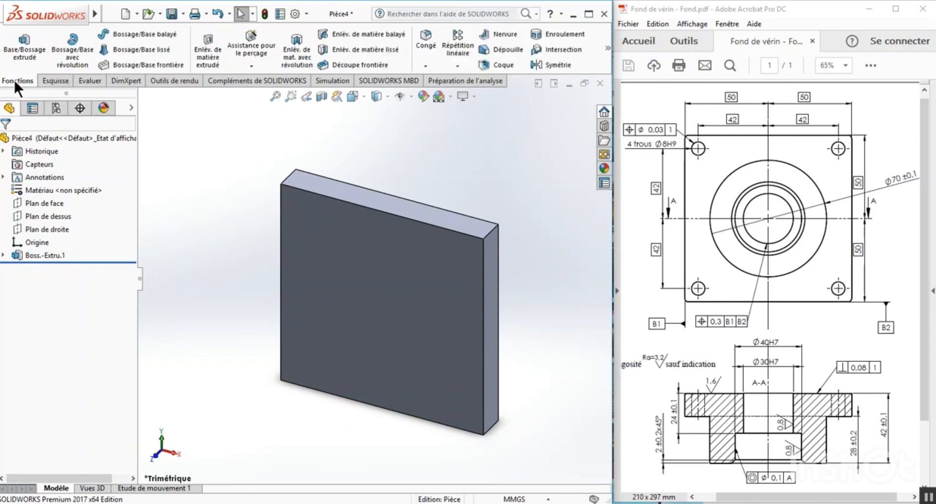
left_click(25, 44)
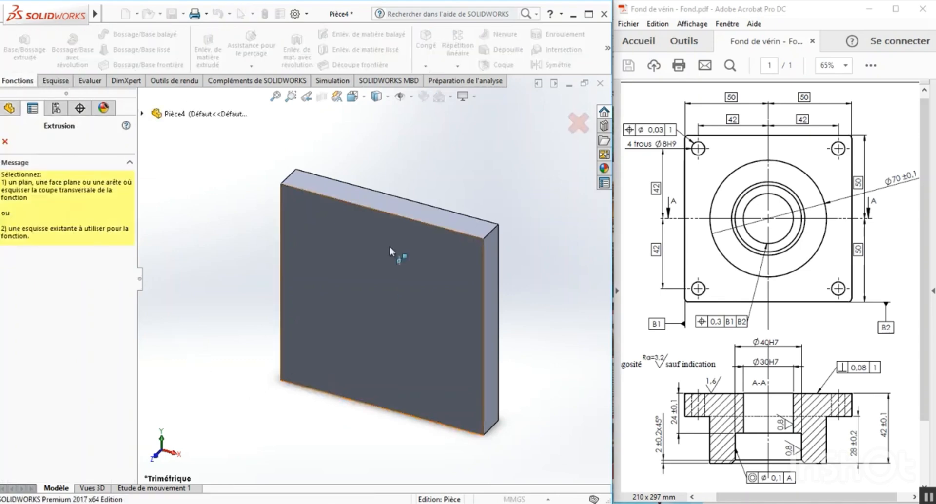
left_click(365, 273)
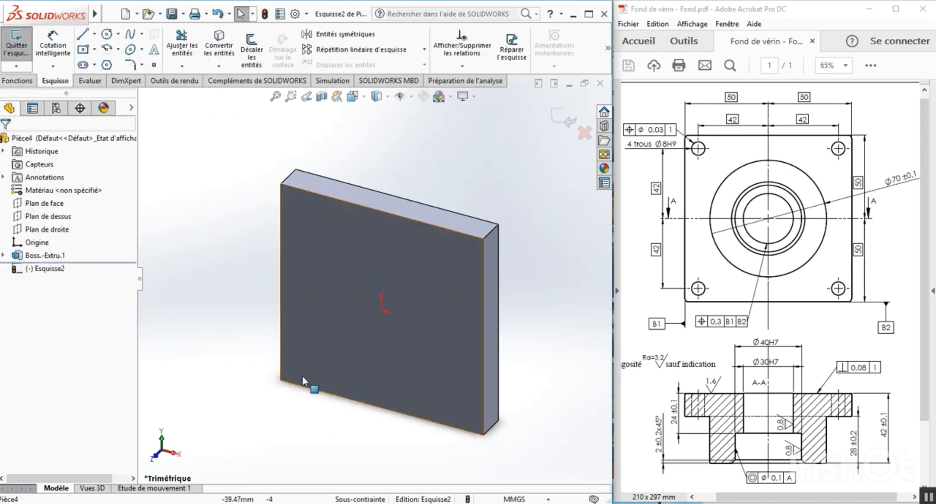
left_click(363, 97)
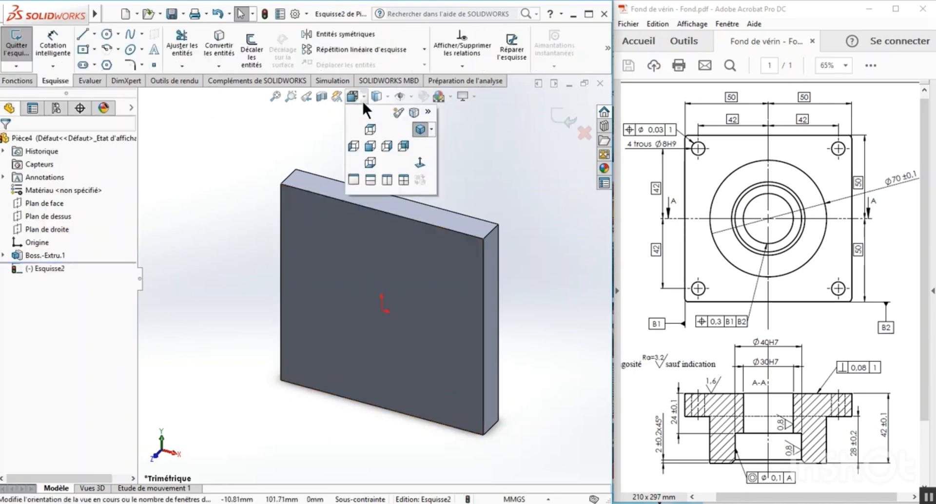
left_click(419, 162)
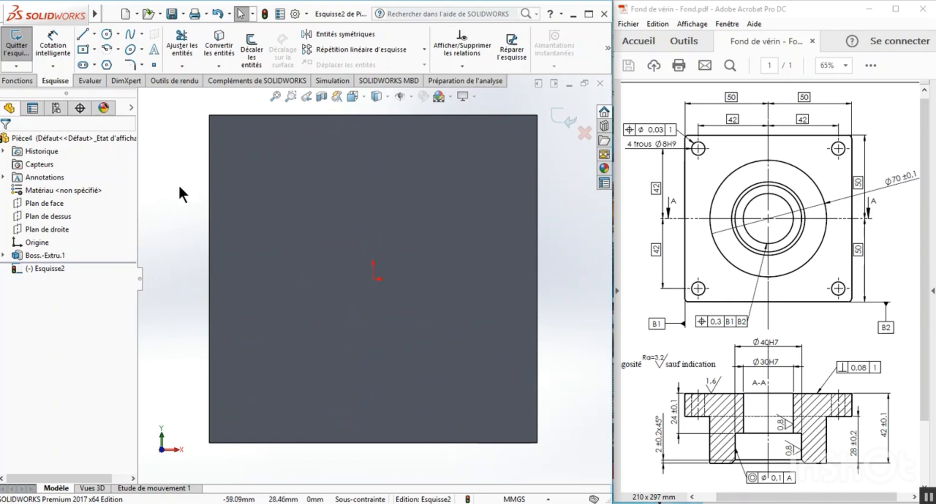
left_click(106, 34)
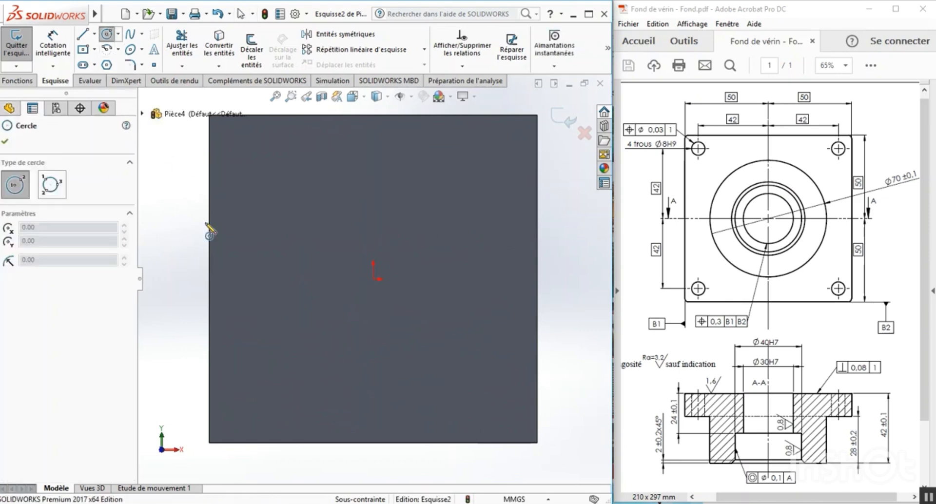
left_click(374, 279)
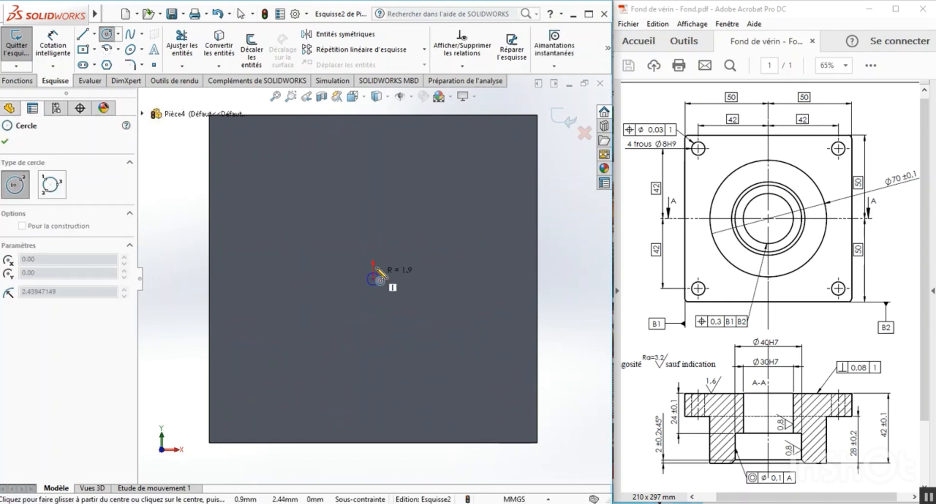
left_click(387, 176)
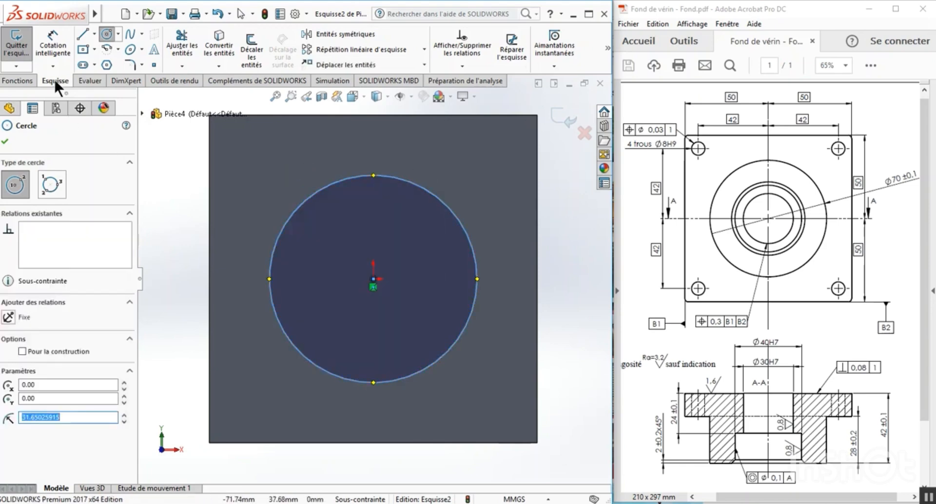
Dimension the circle's diameter to 70 mm.
left_click(51, 45)
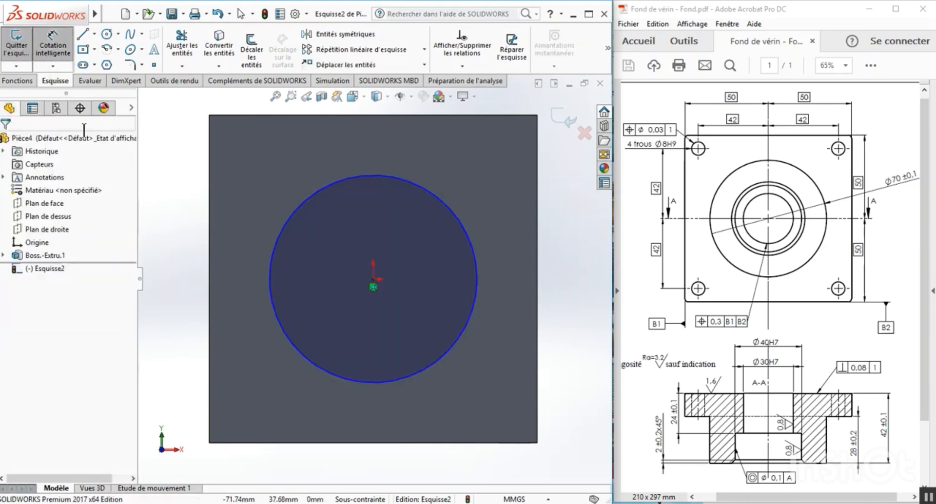
left_click(279, 232)
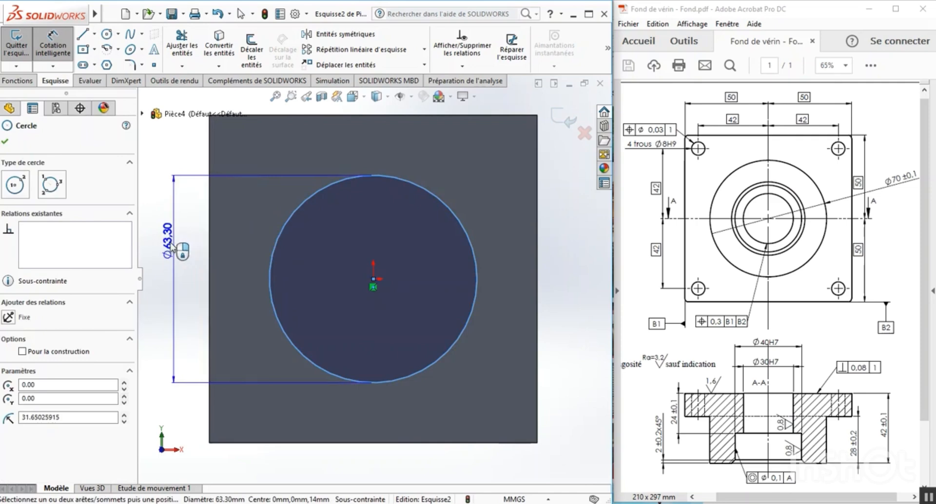
left_click(171, 244)
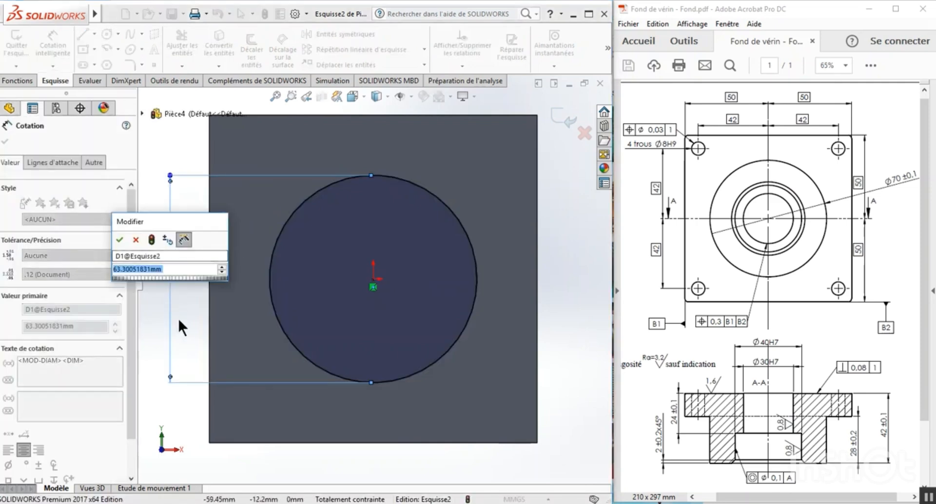
type("70")
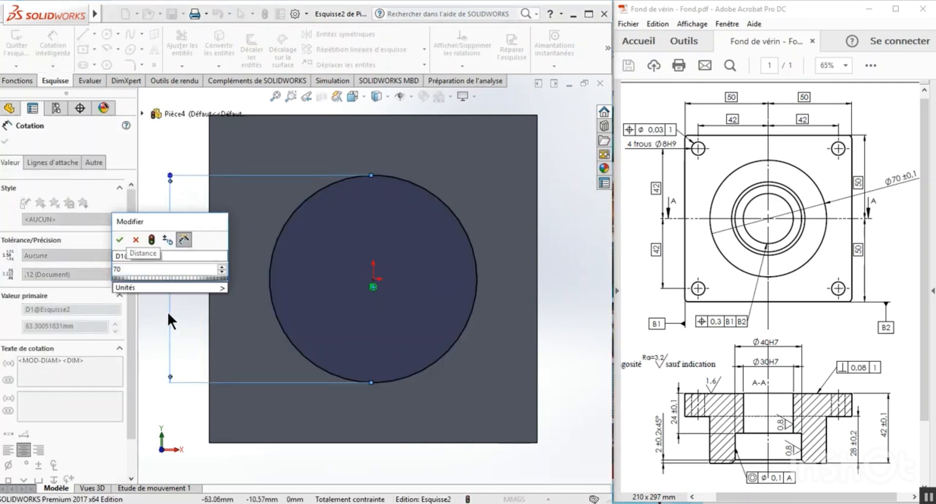
left_click(119, 239)
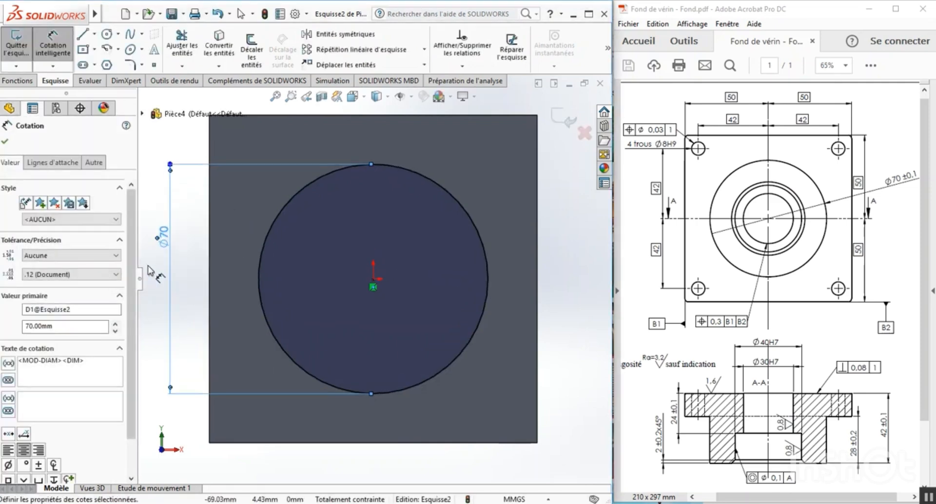
left_click(157, 305)
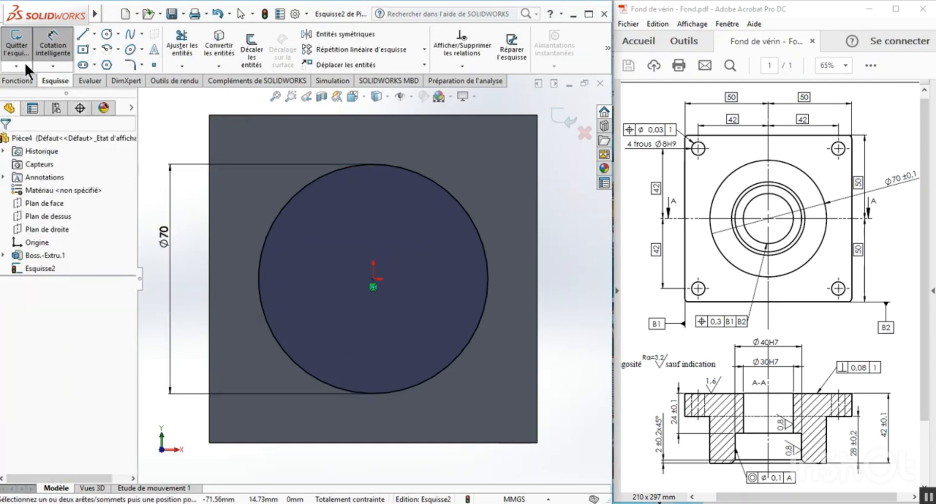
Finish the circle sketch and extrude it as a blind boss 28 mm deep, merged with the plate.
left_click(16, 45)
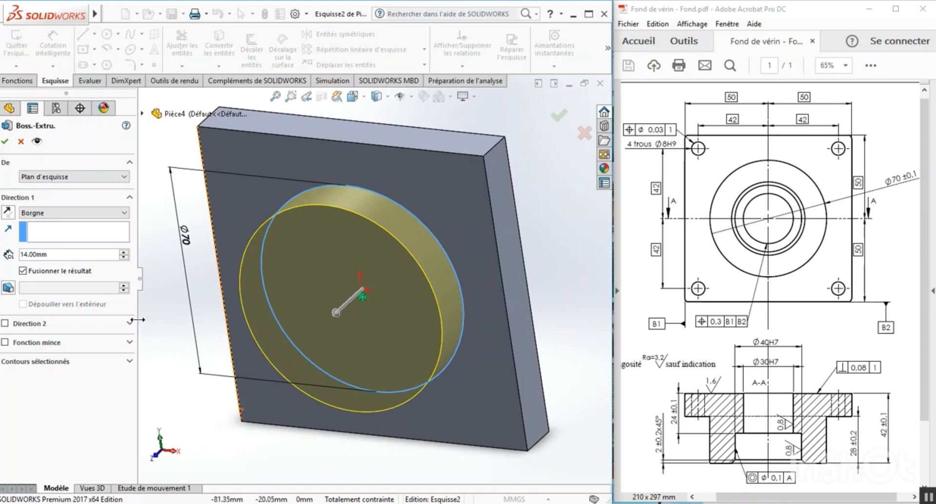
double_click(52, 253)
type("28")
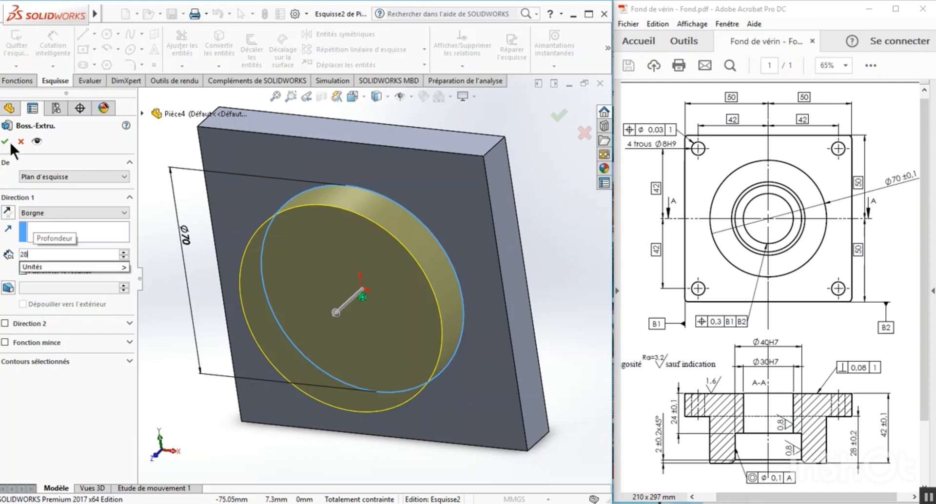
key("Return")
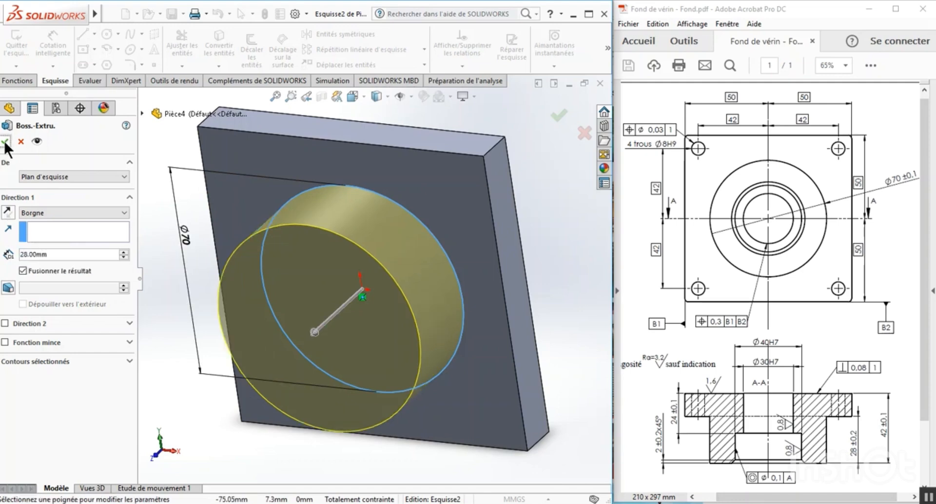
left_click(6, 142)
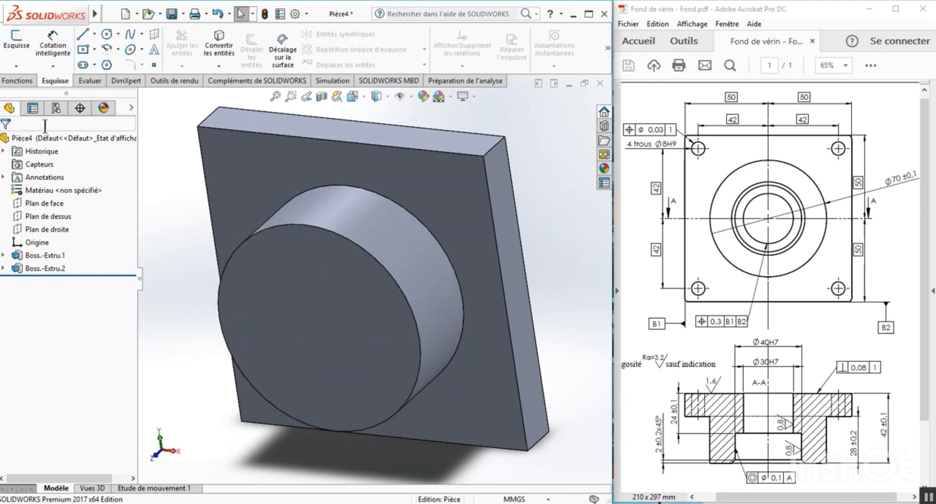
Start an extruded cut on the cylindrical boss's front face and sketch a circle about 43 mm in diameter centered on the origin.
left_click(18, 81)
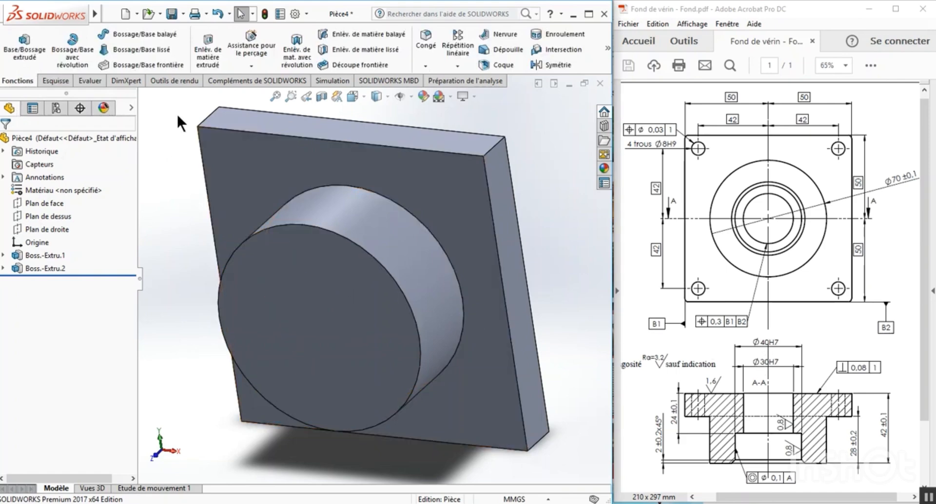
left_click(213, 60)
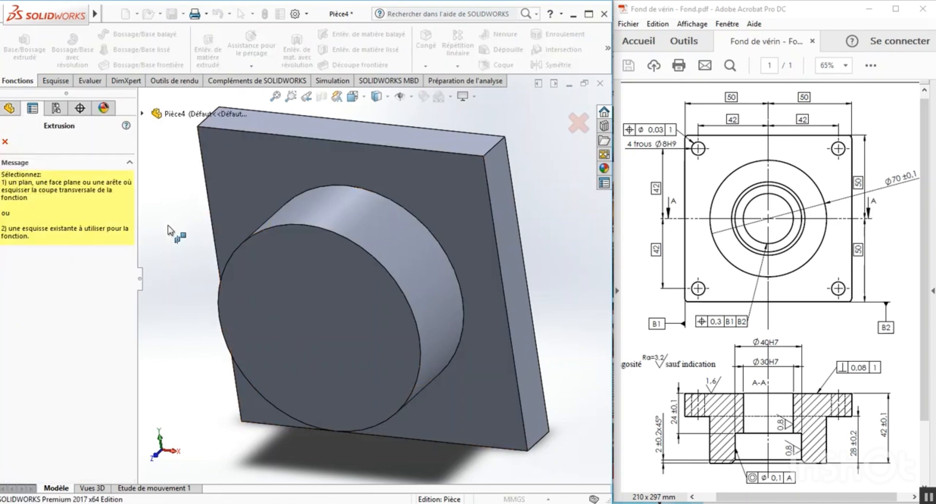
left_click(284, 306)
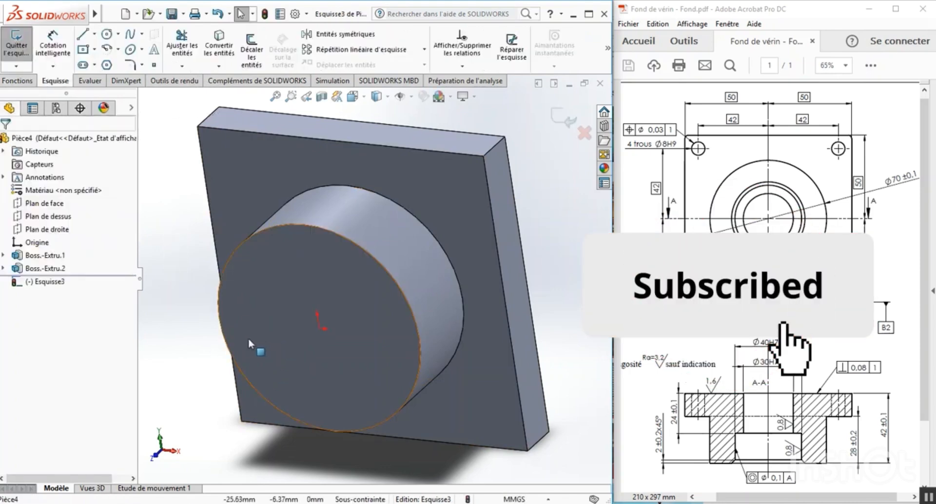
left_click(362, 96)
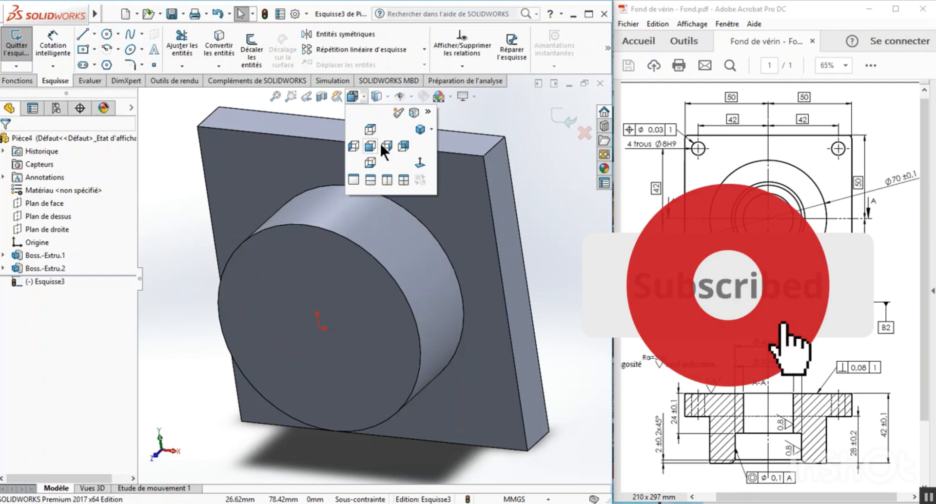
left_click(420, 163)
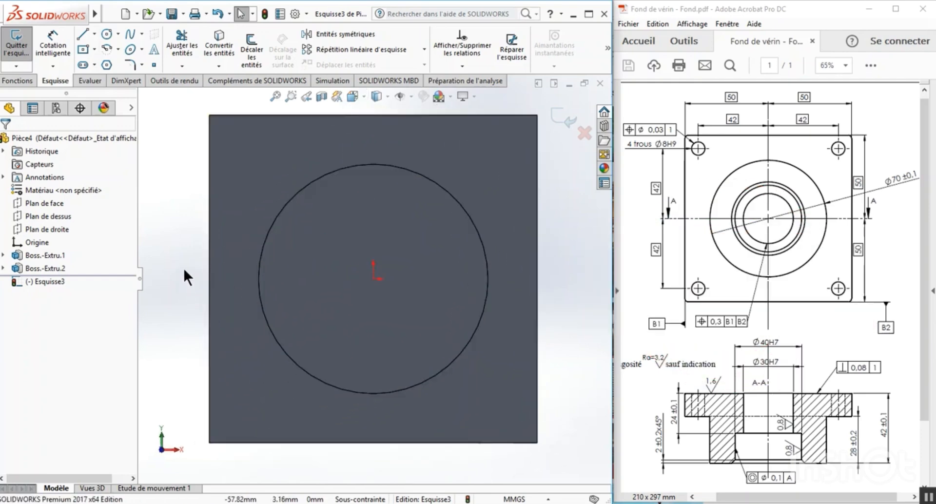
left_click(107, 34)
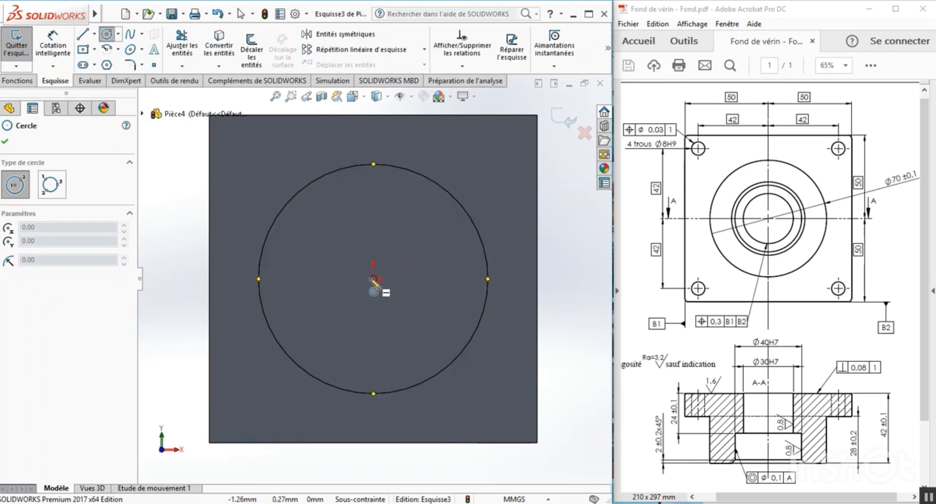
left_click(373, 280)
left_click(385, 210)
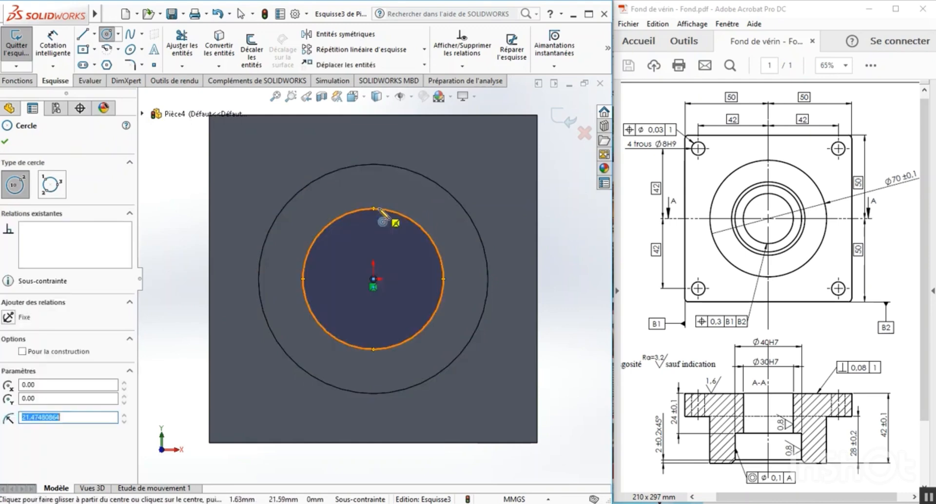
Dimension the cut circle's diameter to 30 mm and place the dimension text midway along its dimension line.
left_click(53, 47)
left_click(307, 256)
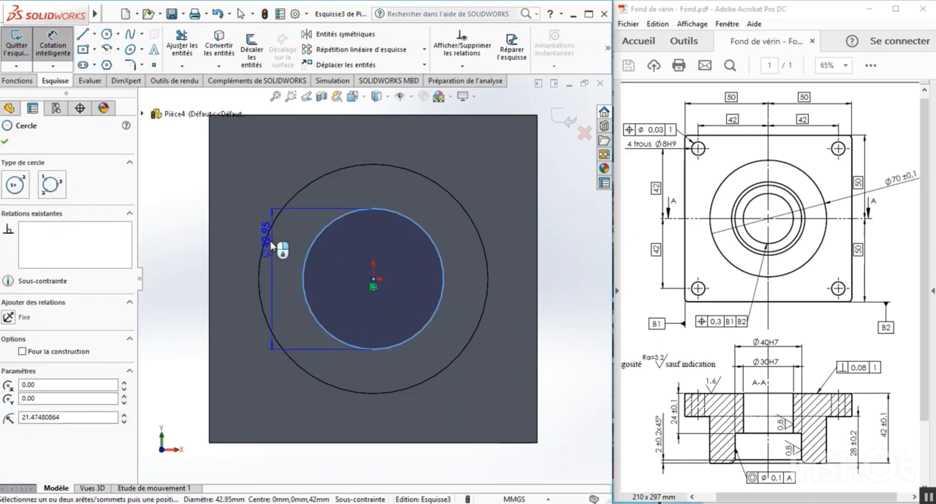
left_click(183, 270)
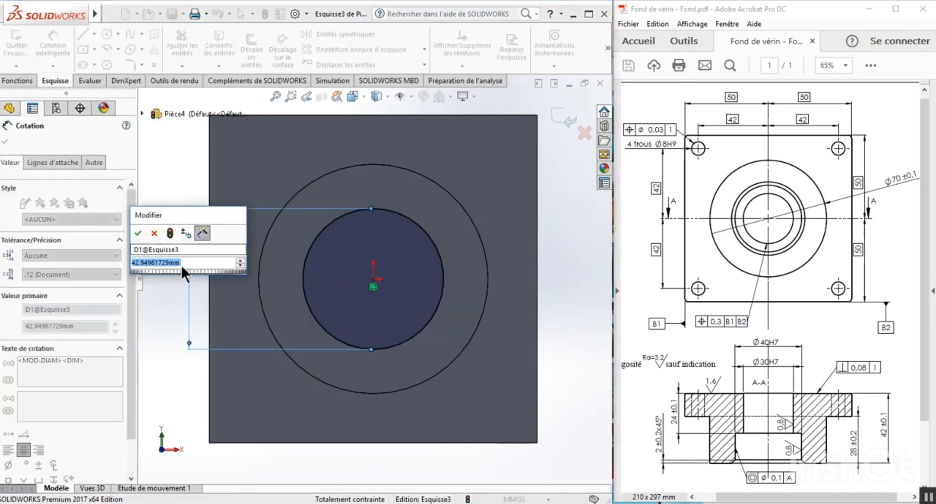
type("30")
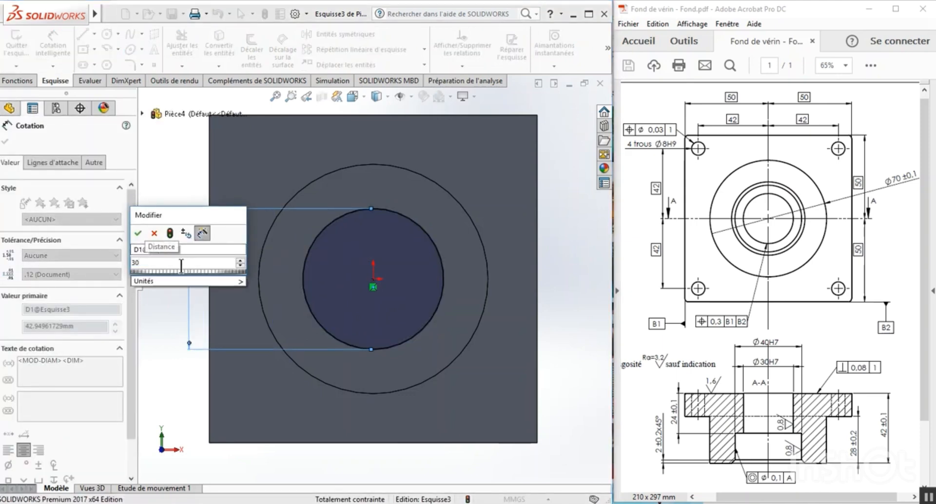
left_click(137, 234)
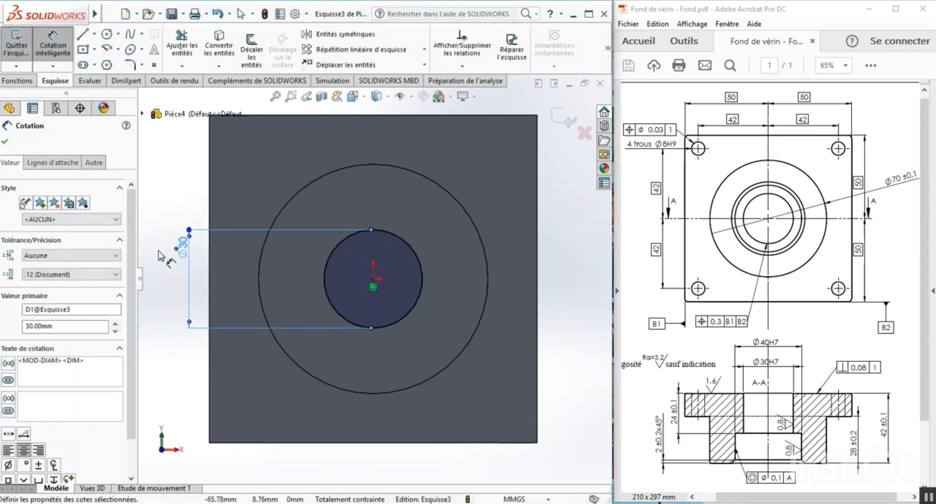
left_click_drag(179, 249, 181, 275)
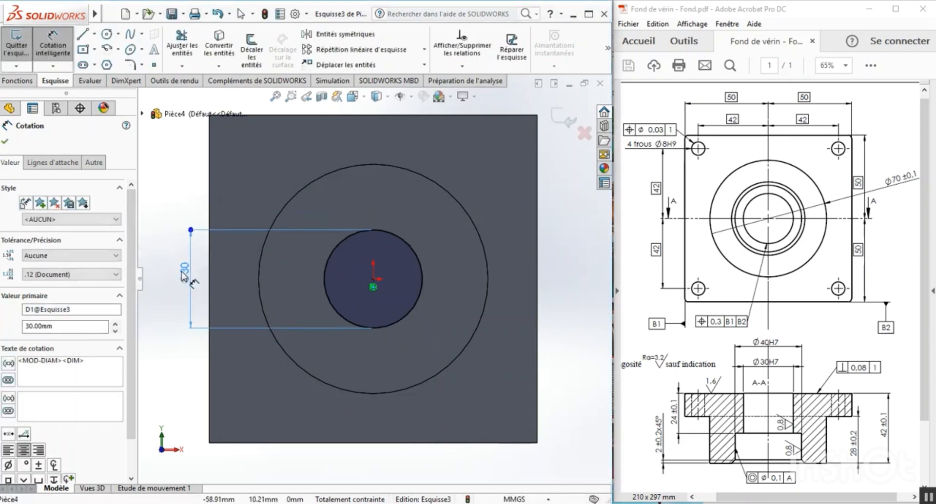
left_click(167, 282)
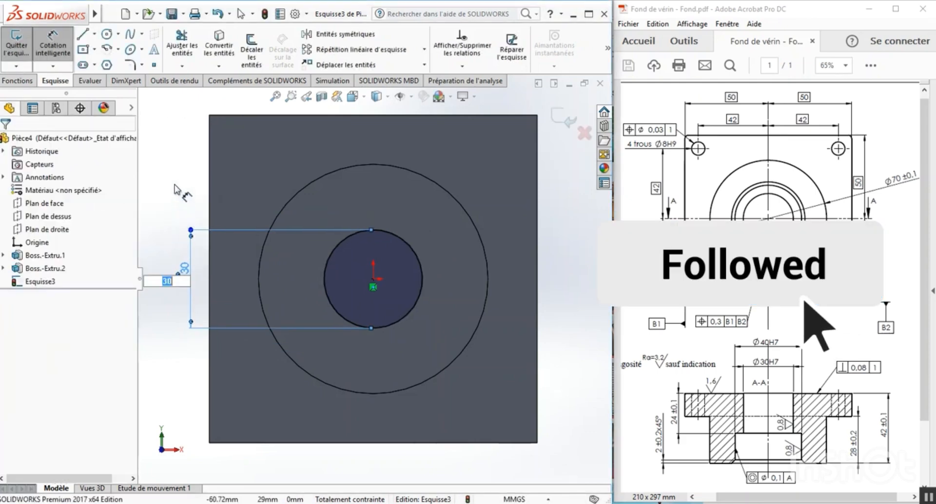
Finish the 30 mm circle sketch and cut it through all (A travers tout) the boss and plate.
left_click(15, 46)
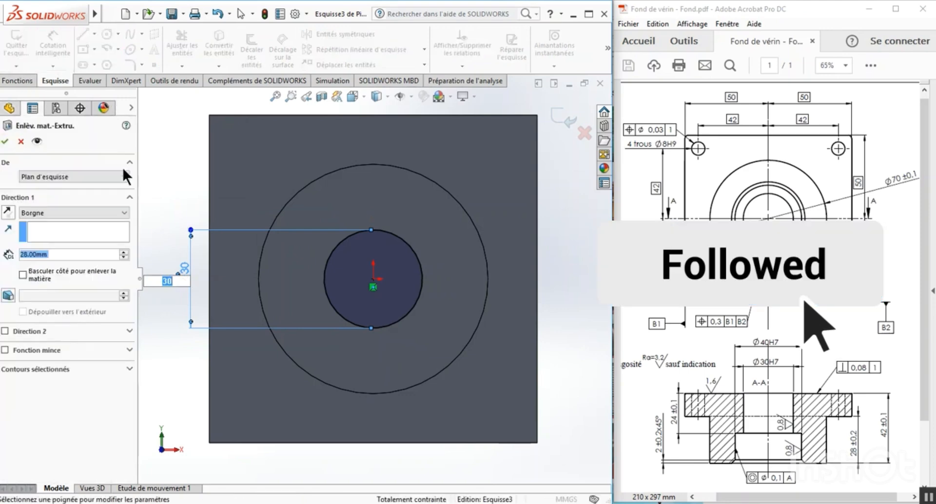
middle_click_drag(161, 173, 146, 213)
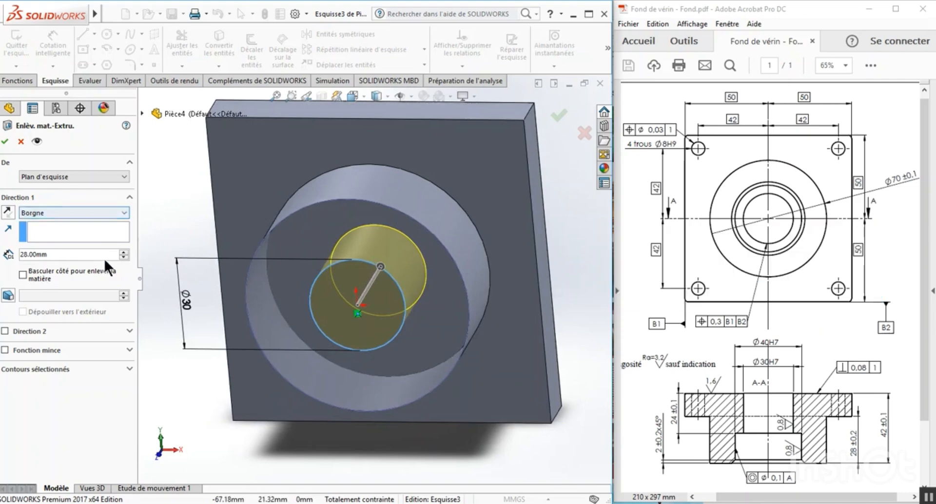
left_click(123, 211)
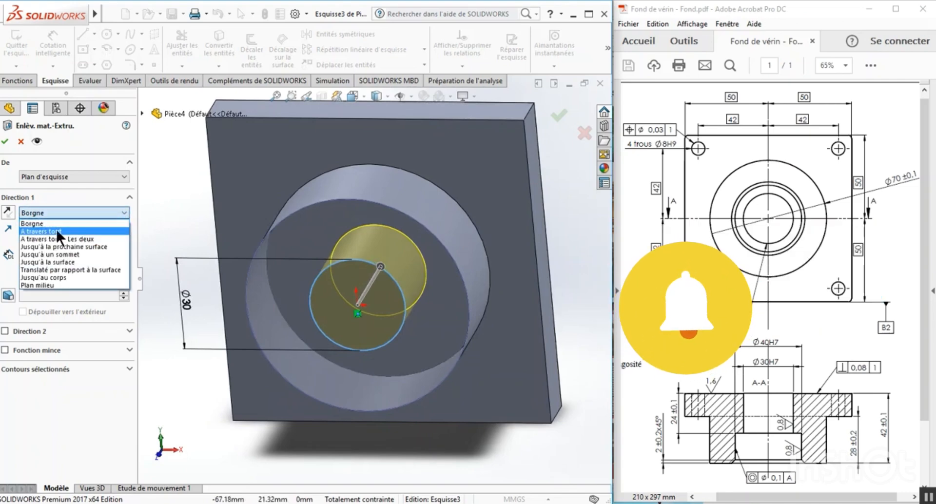
left_click(56, 228)
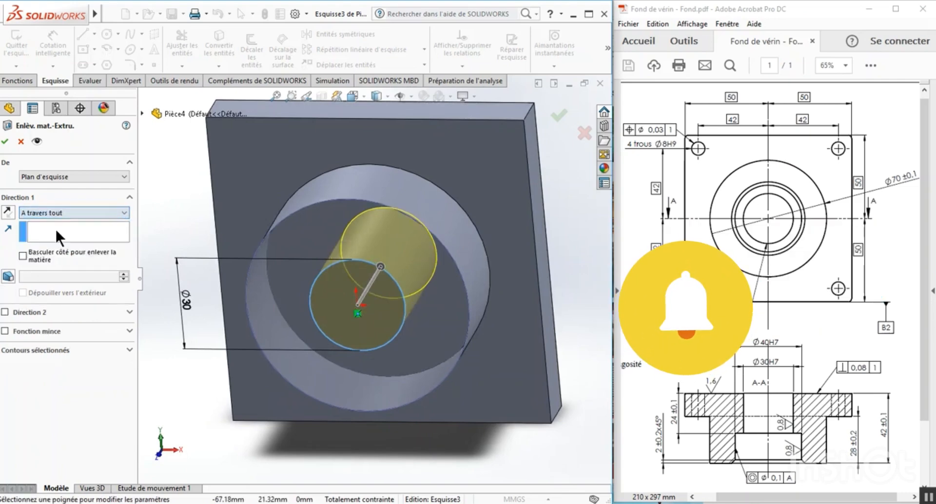
left_click(5, 141)
left_click(172, 275)
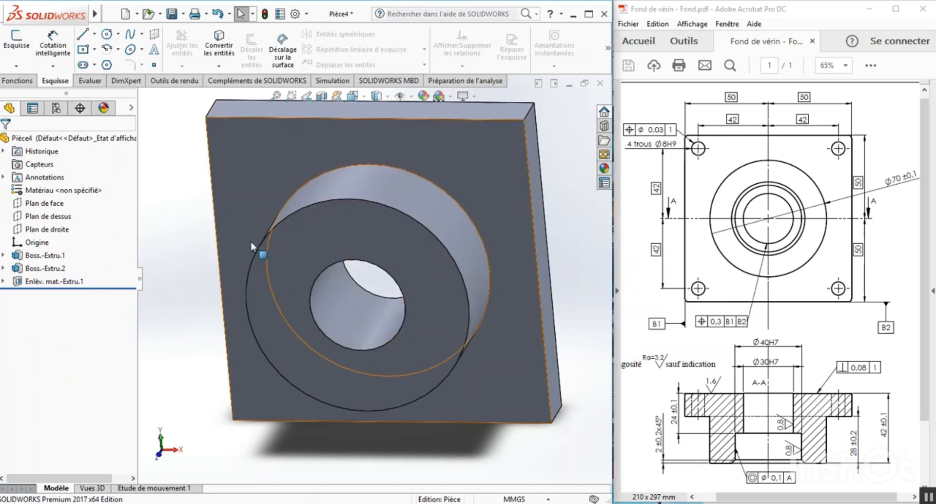
Start another extruded cut on the boss's annular front face and sketch an origin-centered circle about 47 mm in diameter around the bore.
left_click(21, 78)
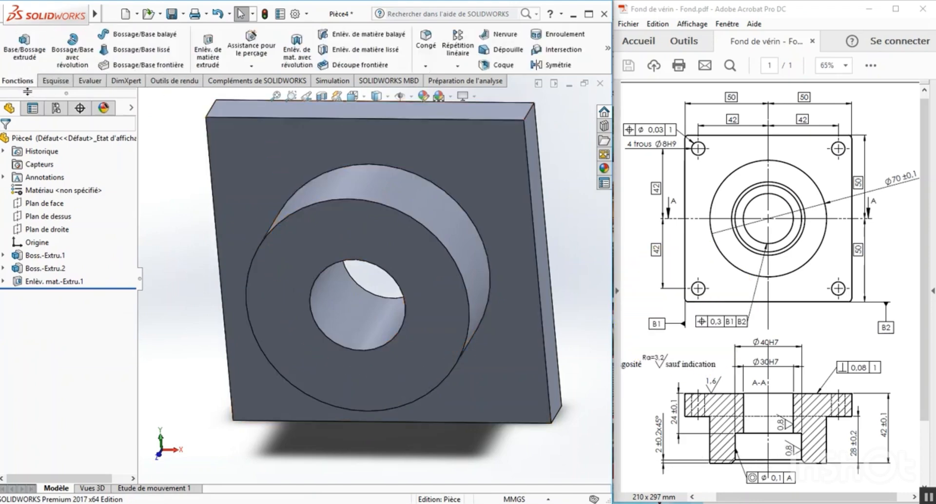
left_click(212, 52)
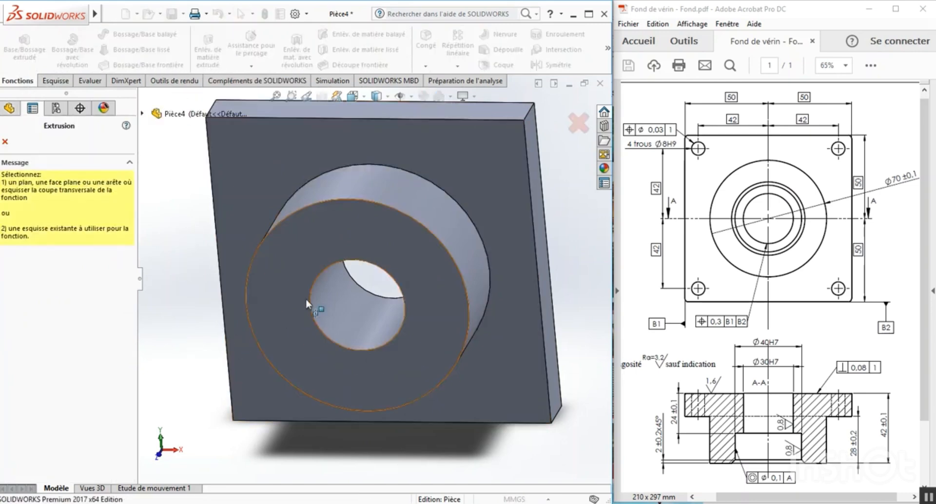
left_click(290, 279)
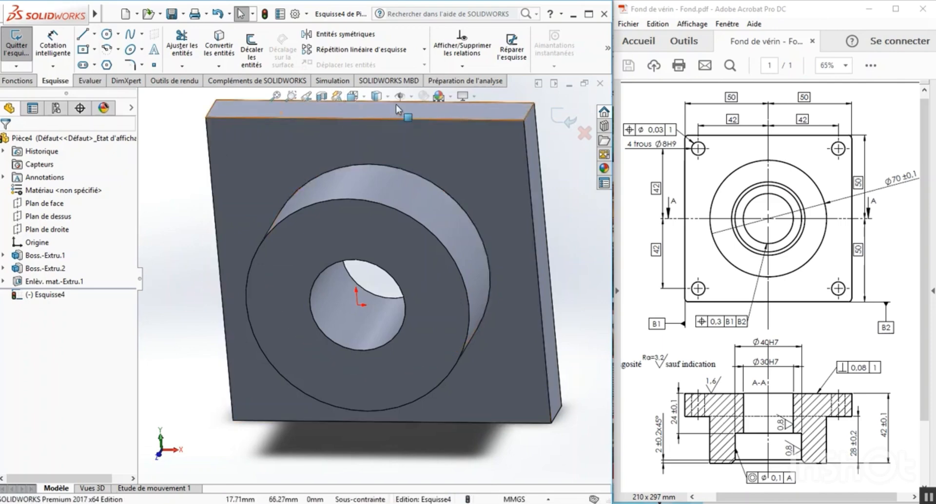
left_click(362, 97)
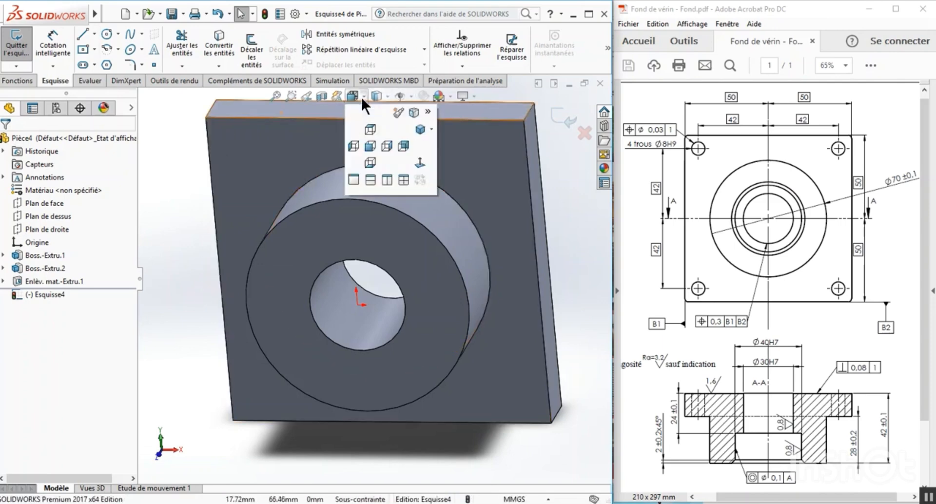
left_click(416, 161)
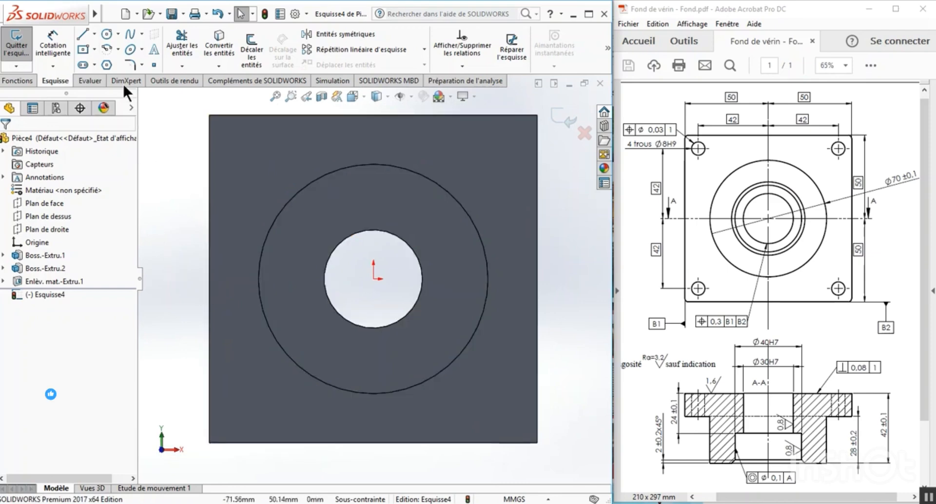
left_click(106, 33)
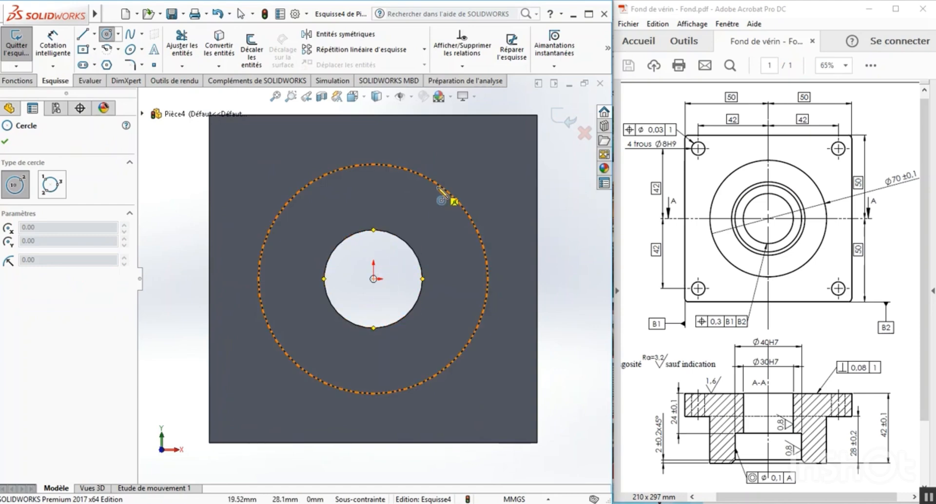
left_click(373, 279)
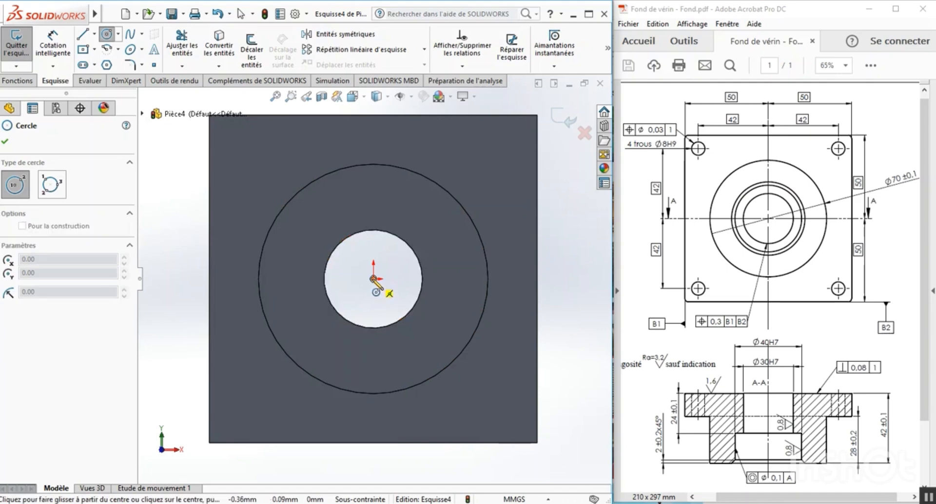
left_click(390, 204)
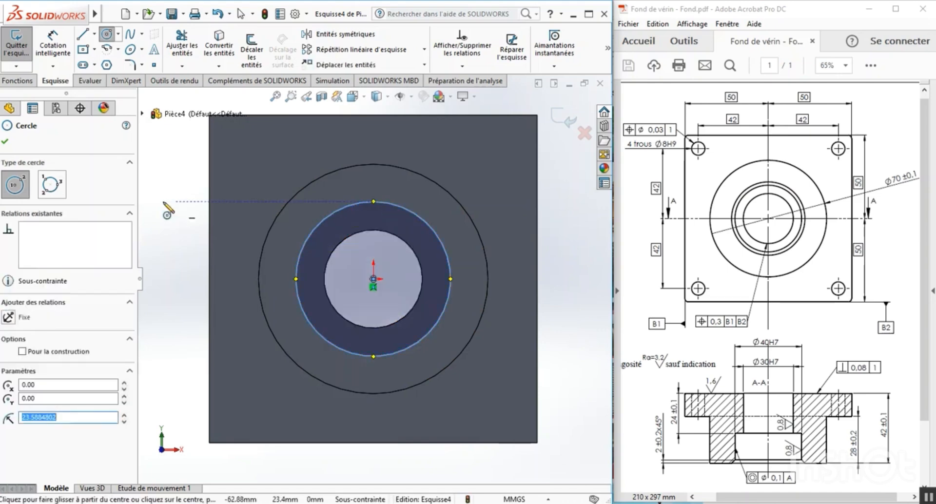
Dimension the new circle's diameter to 40 mm.
left_click(48, 45)
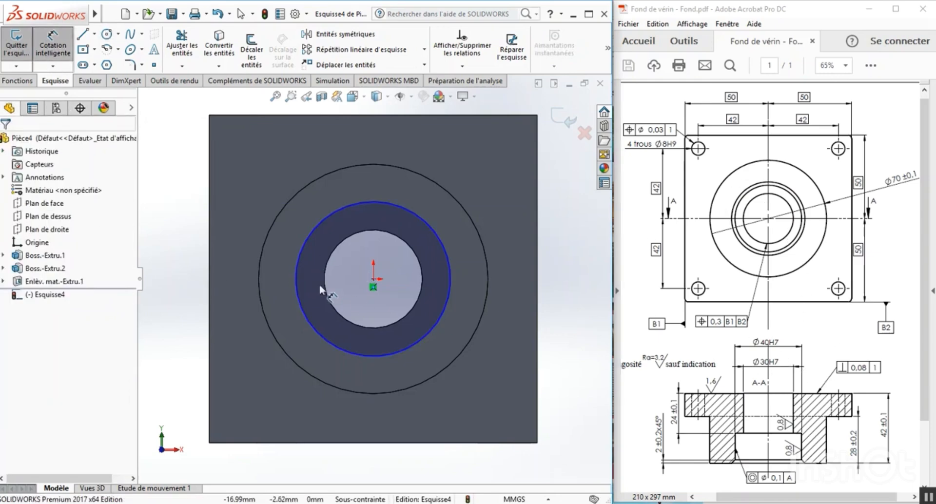
left_click(305, 247)
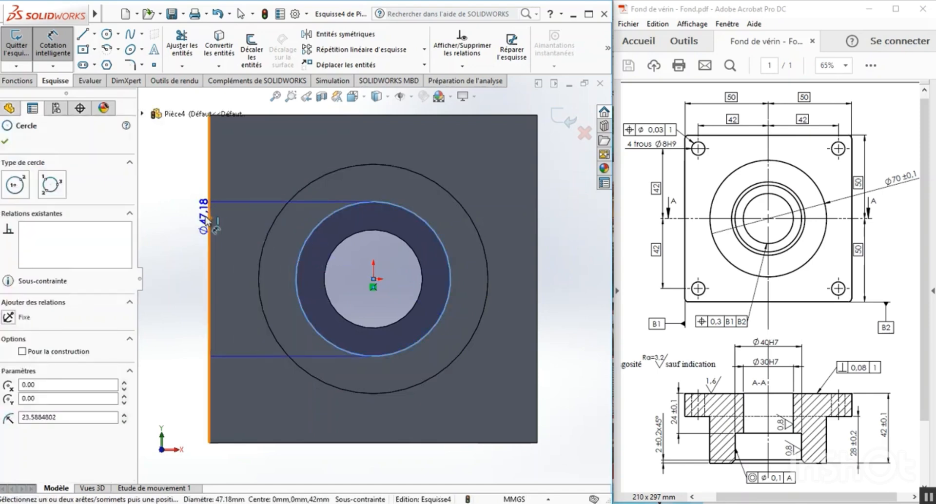
left_click(182, 229)
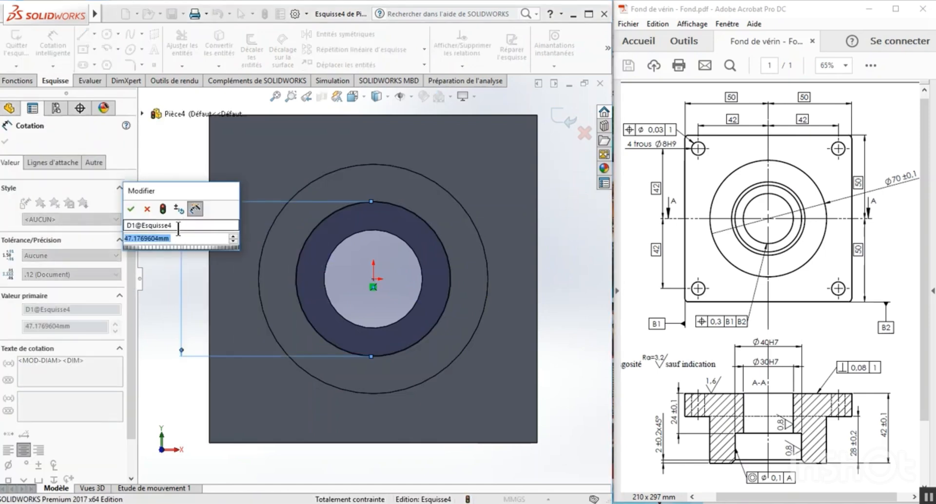
type("40")
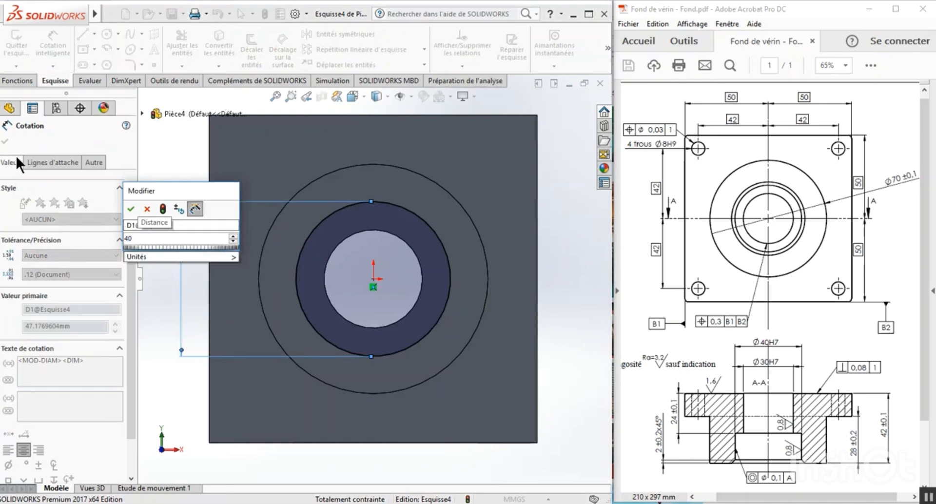
left_click(131, 208)
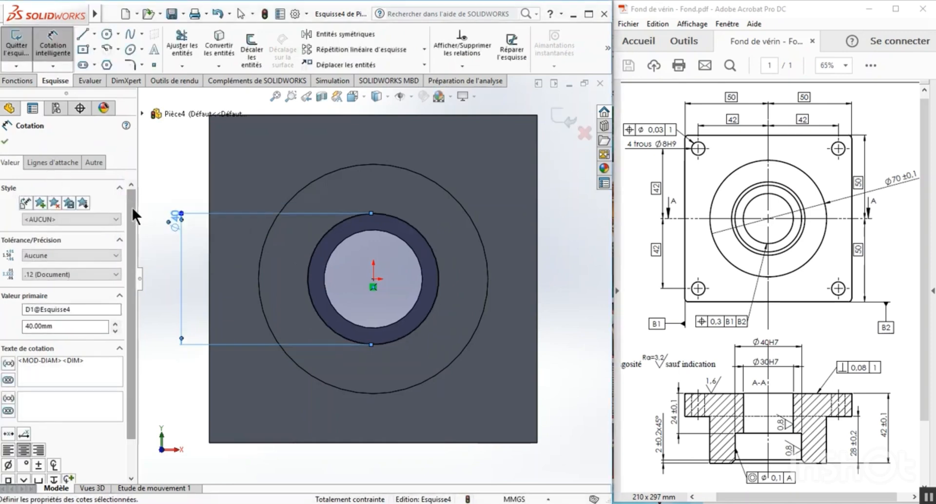
Finish the 40 mm circle sketch and cut it as a blind (Borgne) counterbore 18 mm deep.
key("Escape")
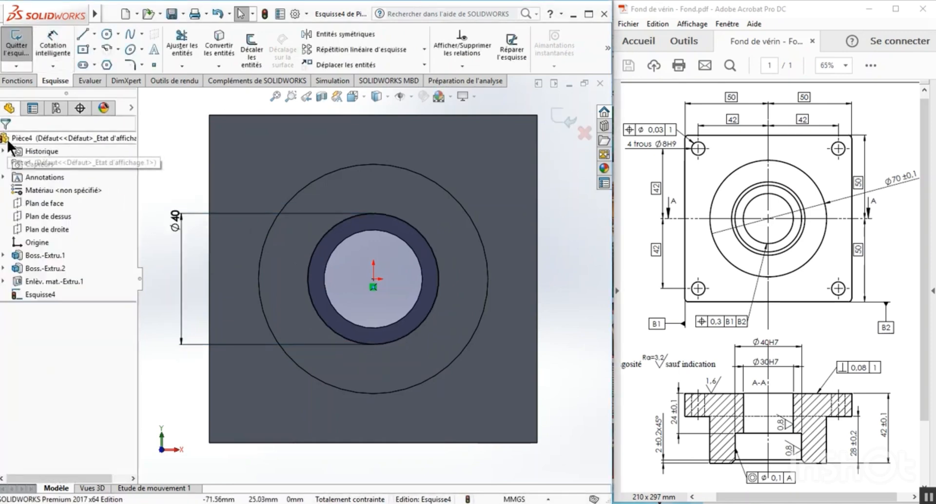
left_click(23, 49)
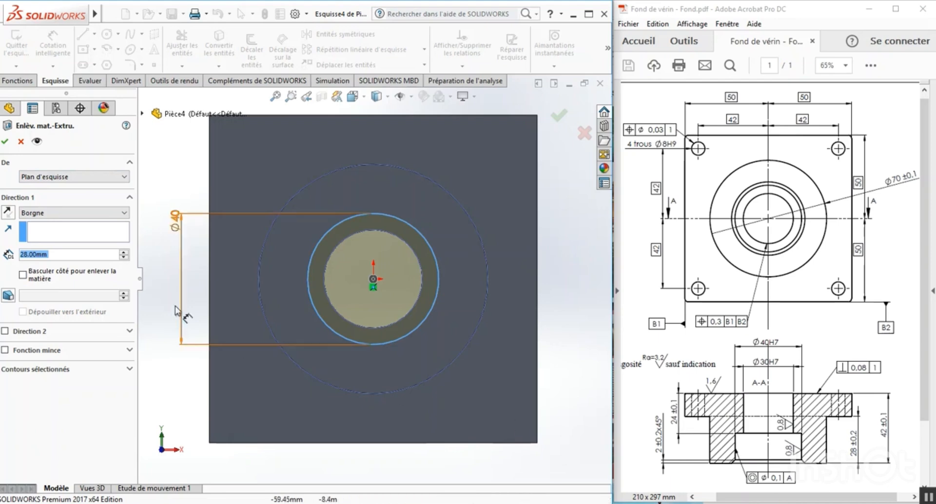
left_click(50, 253)
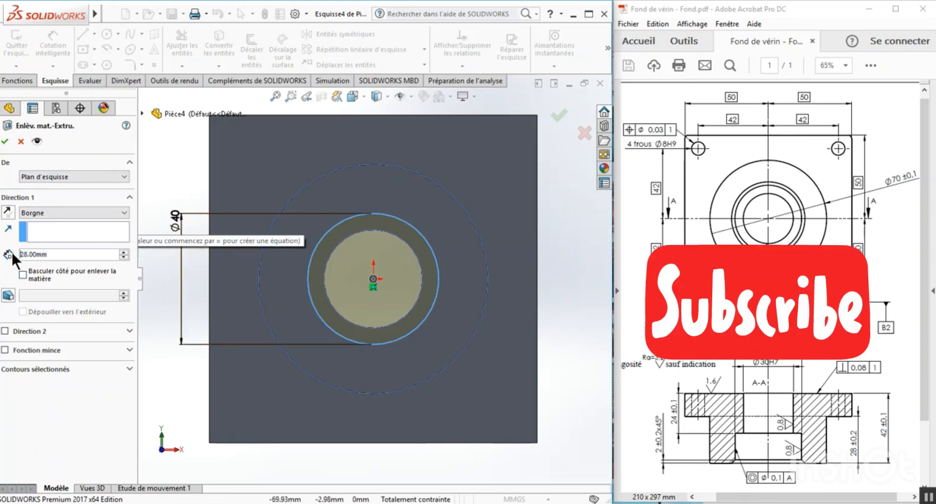
left_click_drag(49, 253, 10, 253)
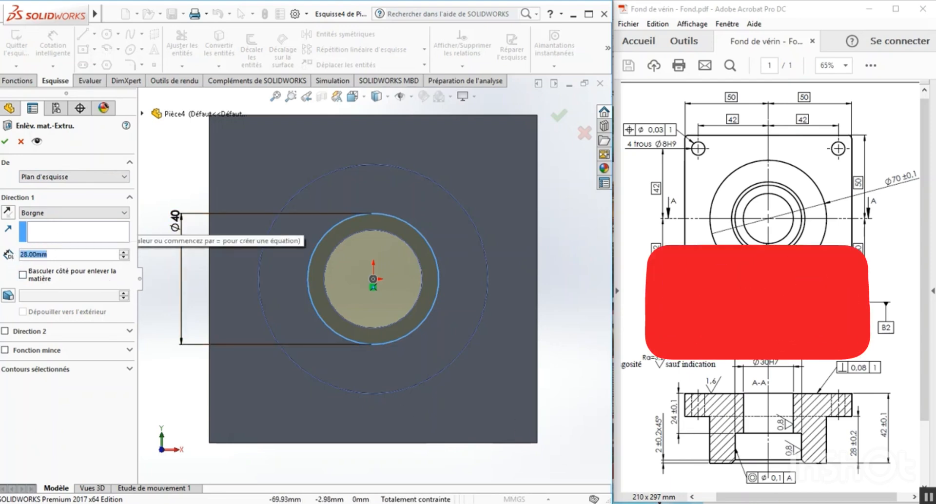
type("18")
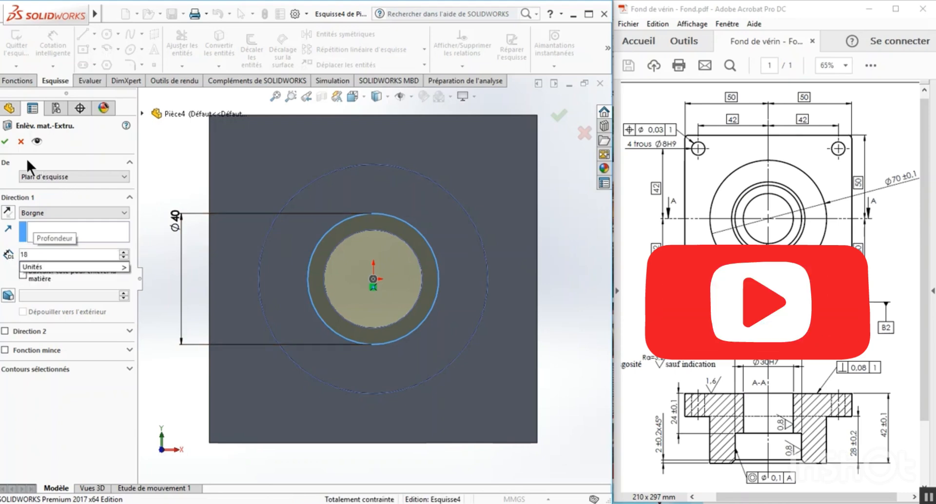
left_click(6, 142)
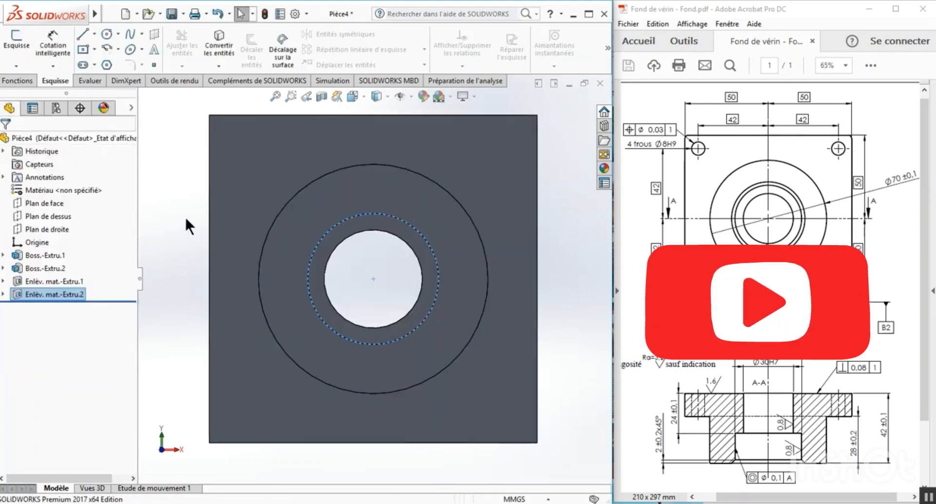
left_click(181, 243)
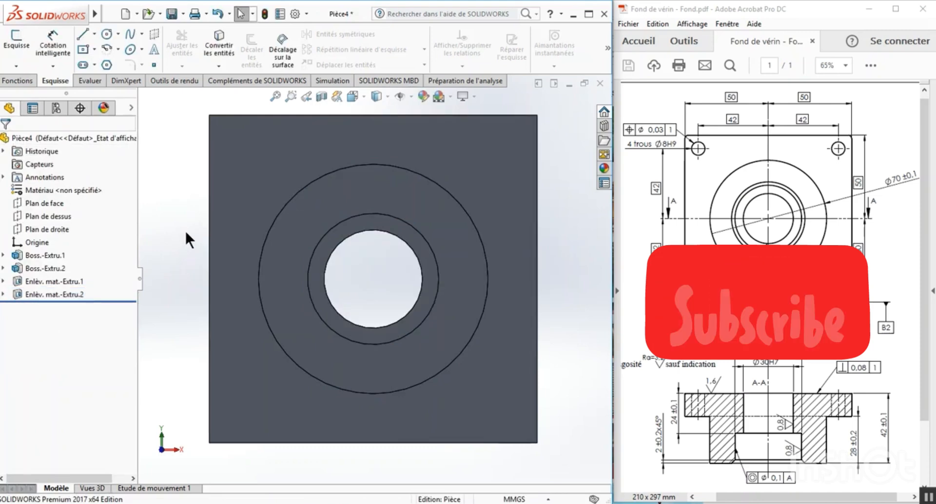
Chamfer (Chanfrein) the counterbore's front edge on the boss face at 2 mm by 45 degrees.
middle_click_drag(560, 256, 537, 293)
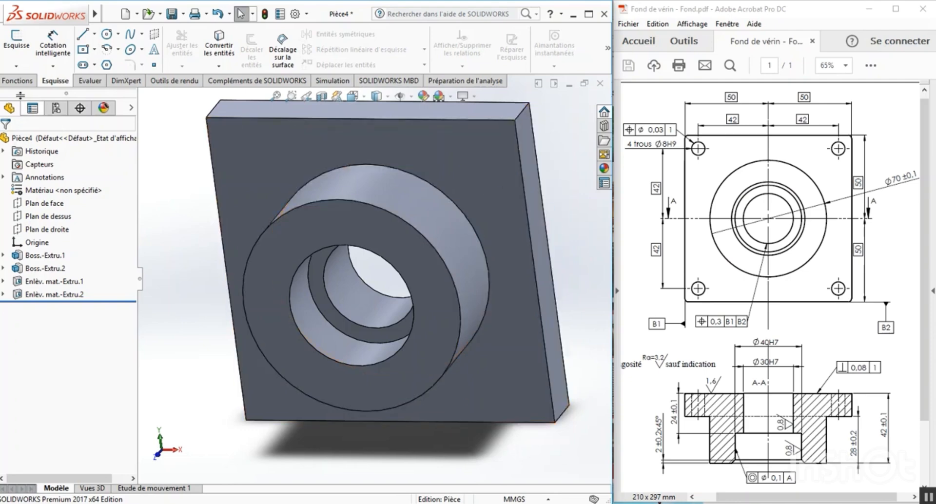
left_click(18, 80)
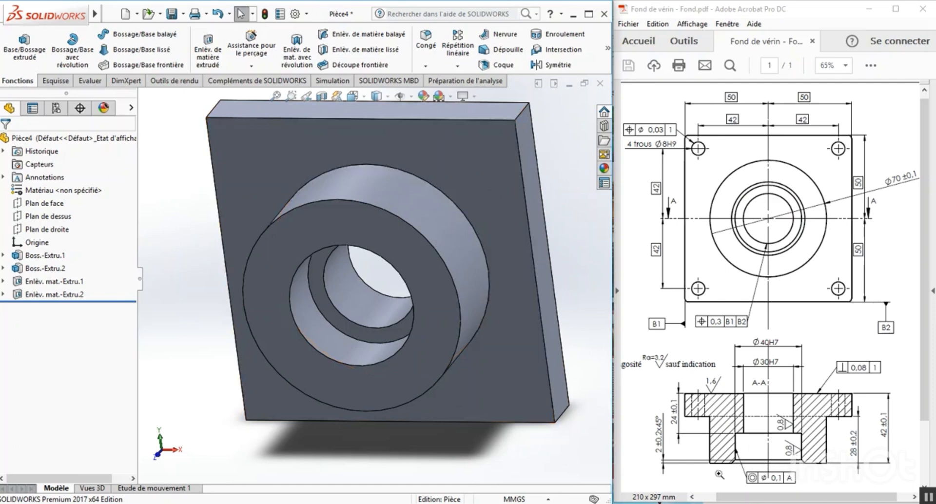
left_click(425, 67)
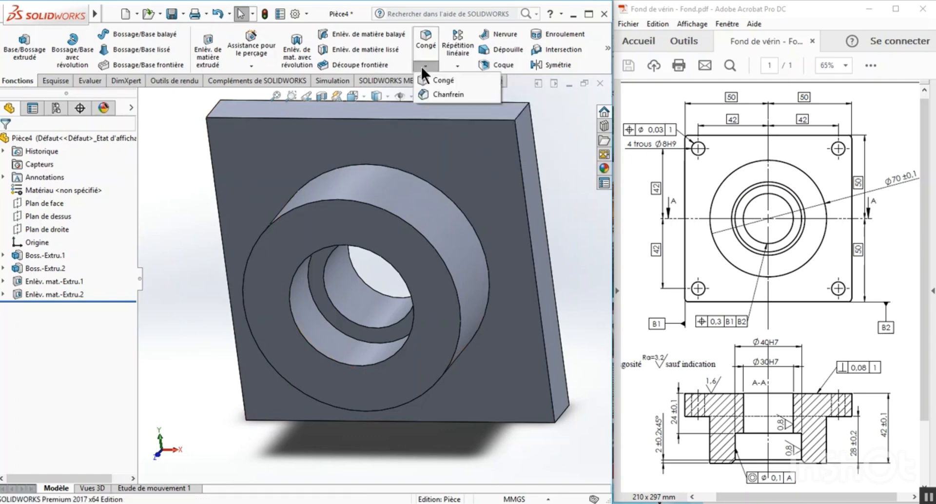
left_click(443, 95)
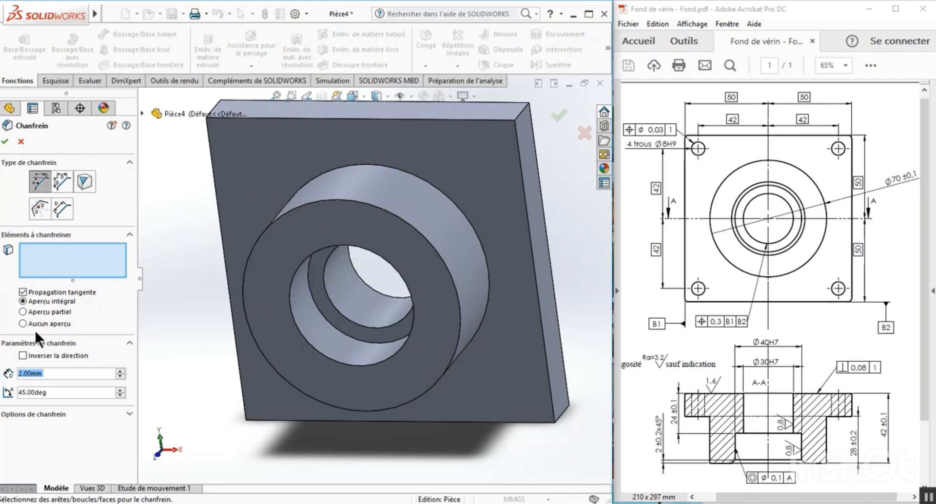
left_click(292, 287)
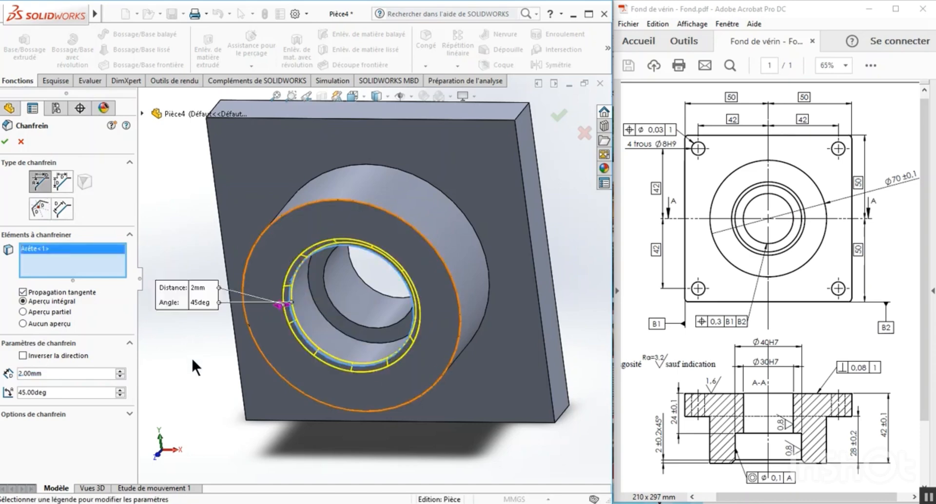
left_click(5, 142)
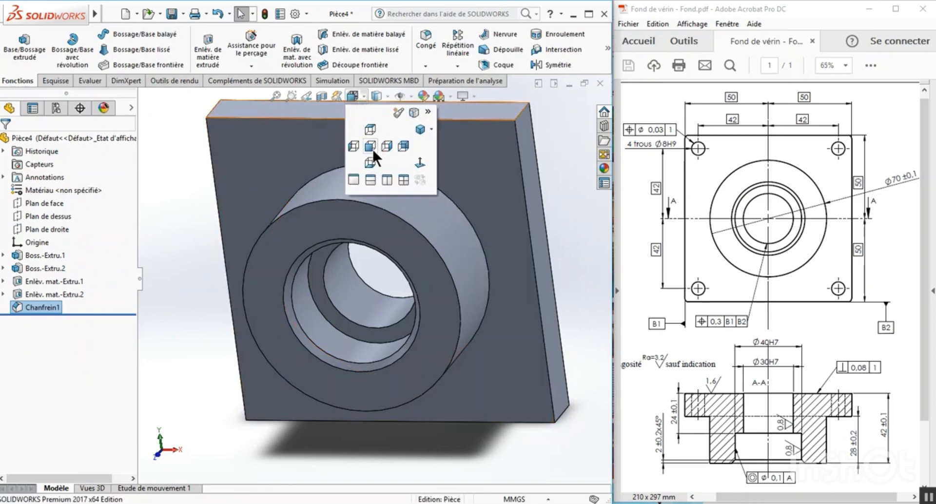
Start a simple hole with the Hole Wizard in front view, using ISO standard, type Tailles de perçage and size Ø8.0.
left_click(371, 148)
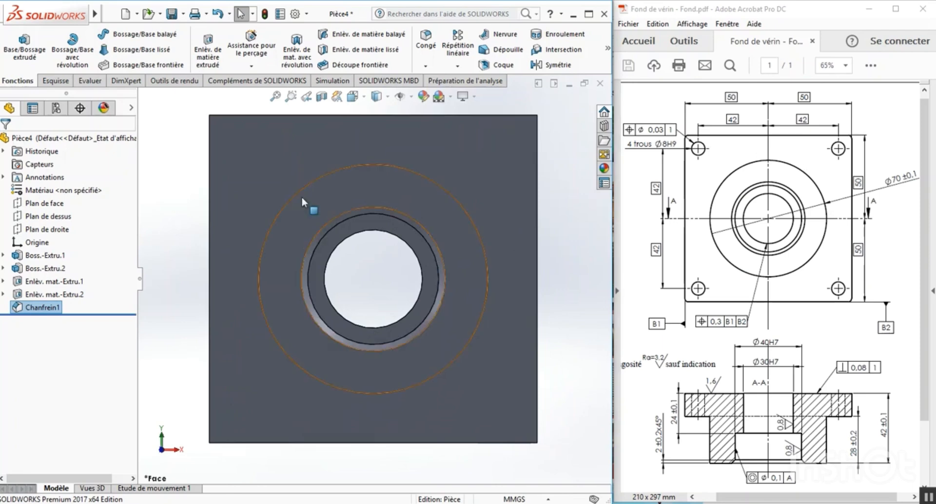
left_click(247, 52)
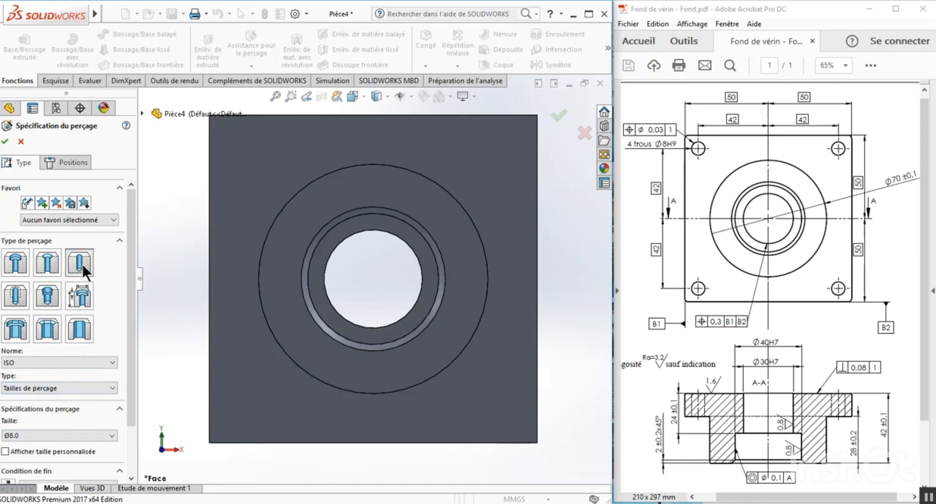
left_click(108, 362)
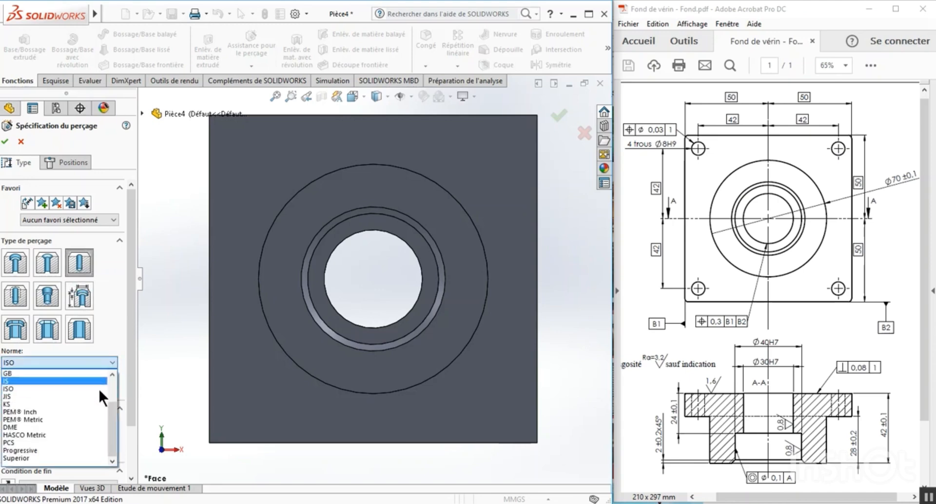
left_click(113, 360)
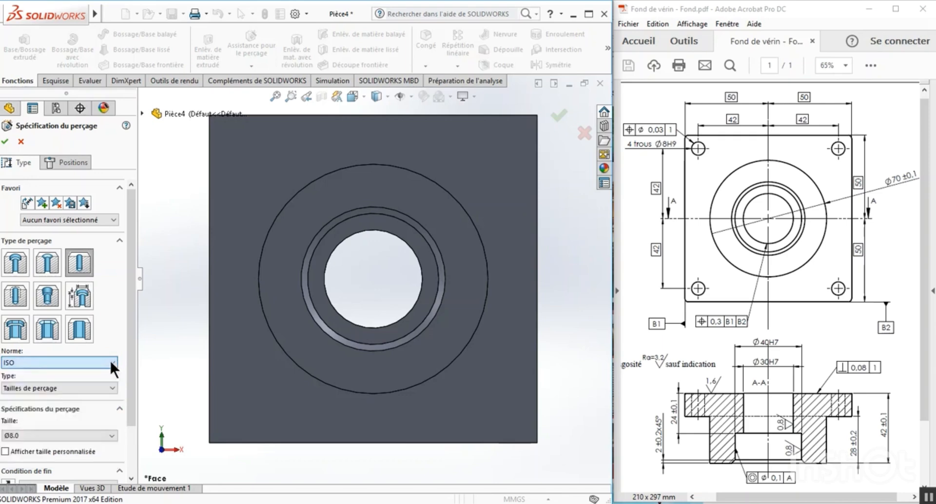
left_click(108, 384)
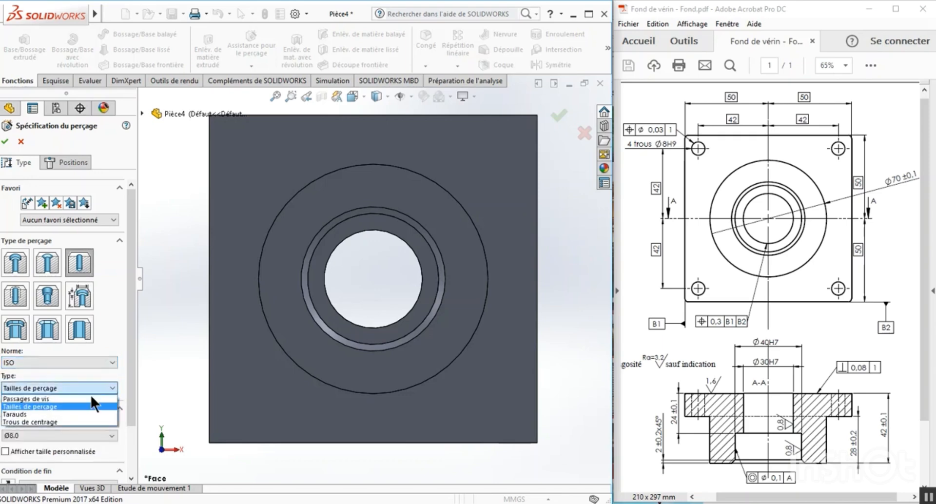
left_click(49, 406)
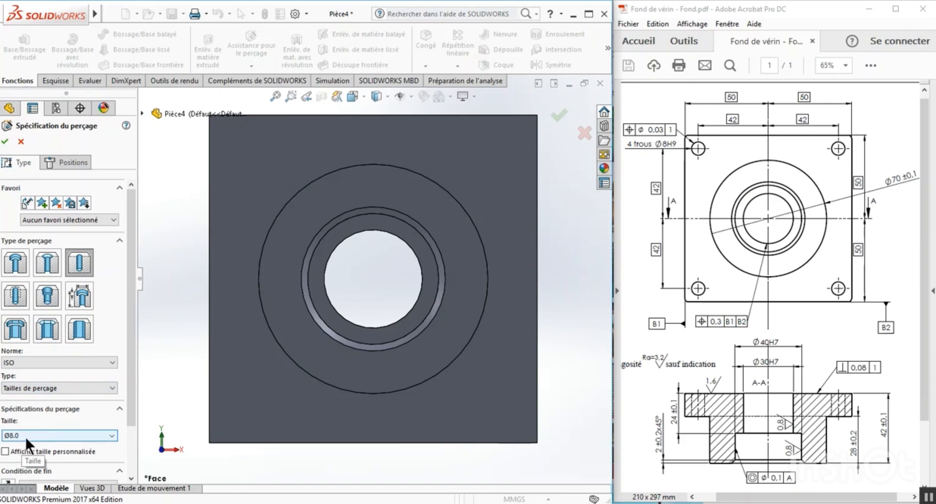
left_click(107, 434)
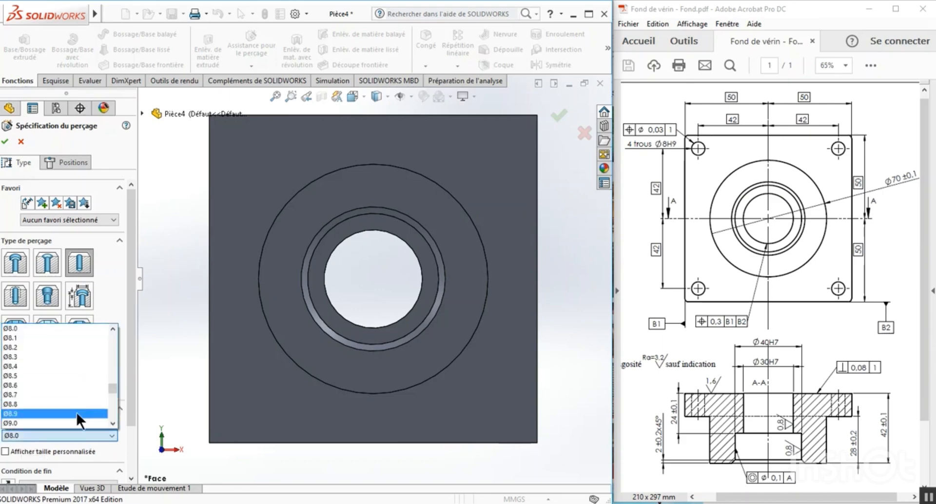
left_click_drag(113, 391, 113, 414)
left_click(104, 306)
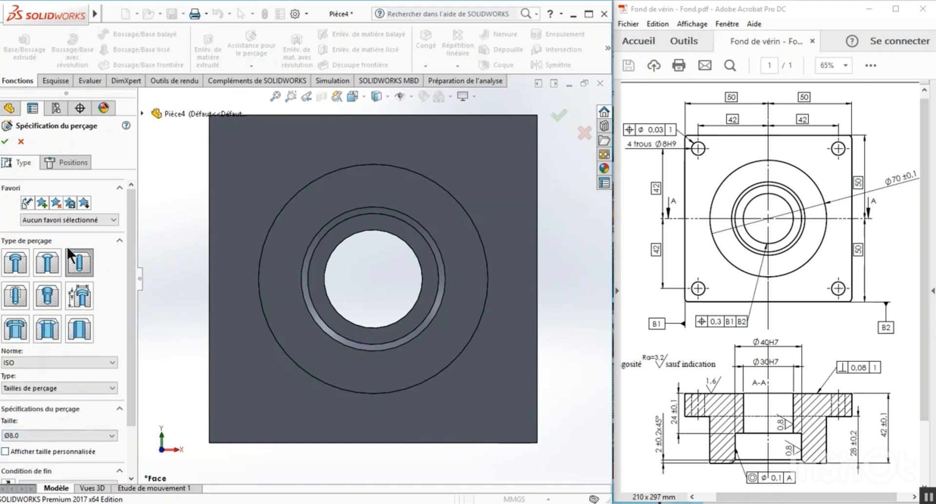
Place four aligned hole points on the square plate's face near its corners, about 35 mm horizontally and 37 mm vertically from the origin.
left_click(67, 162)
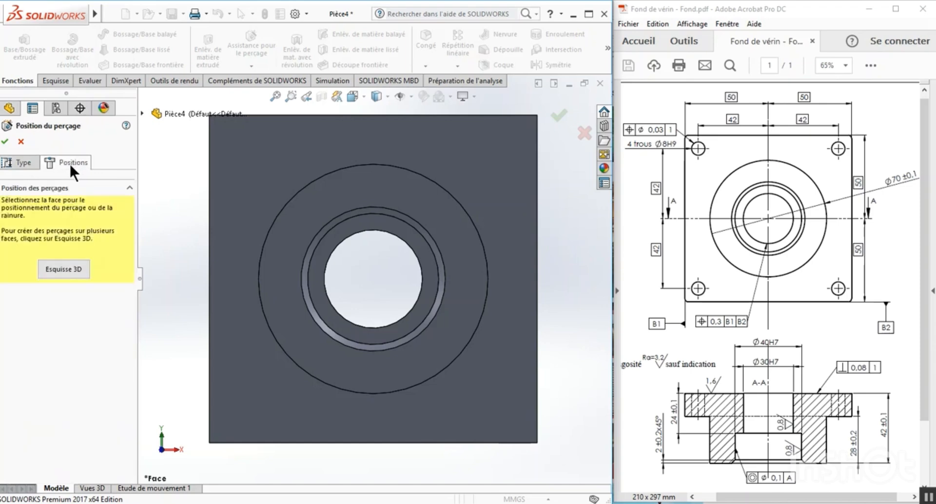
left_click(261, 159)
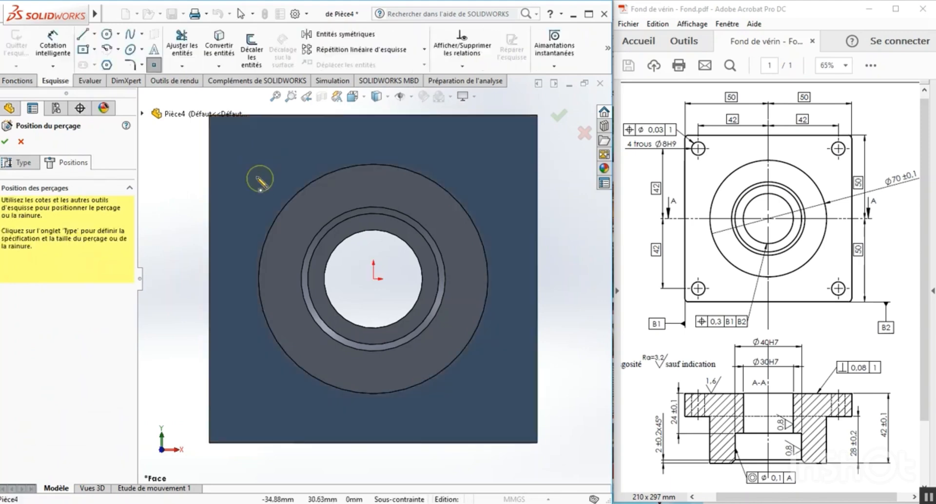
left_click(262, 155)
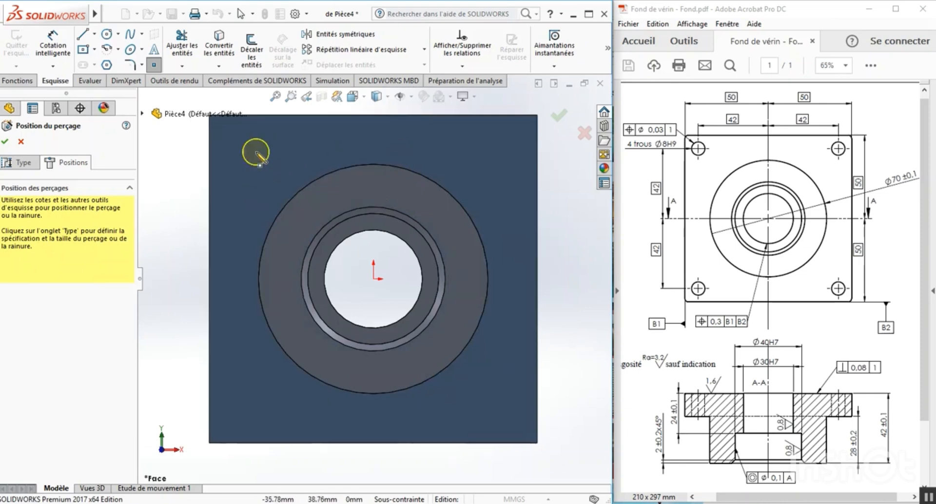
left_click(256, 154)
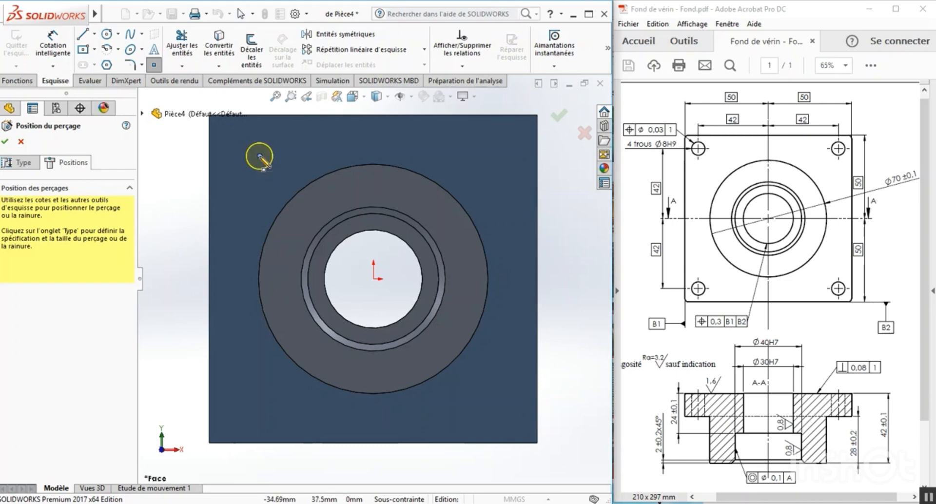
left_click(259, 156)
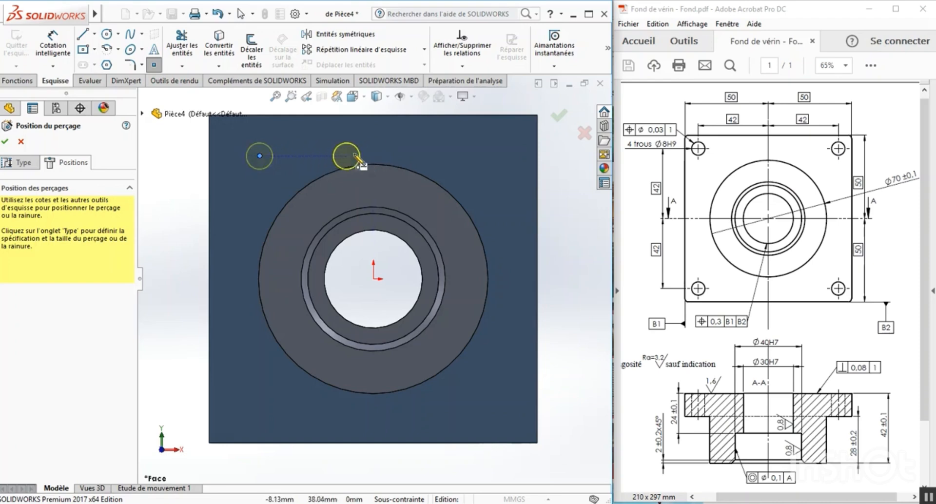
left_click(489, 156)
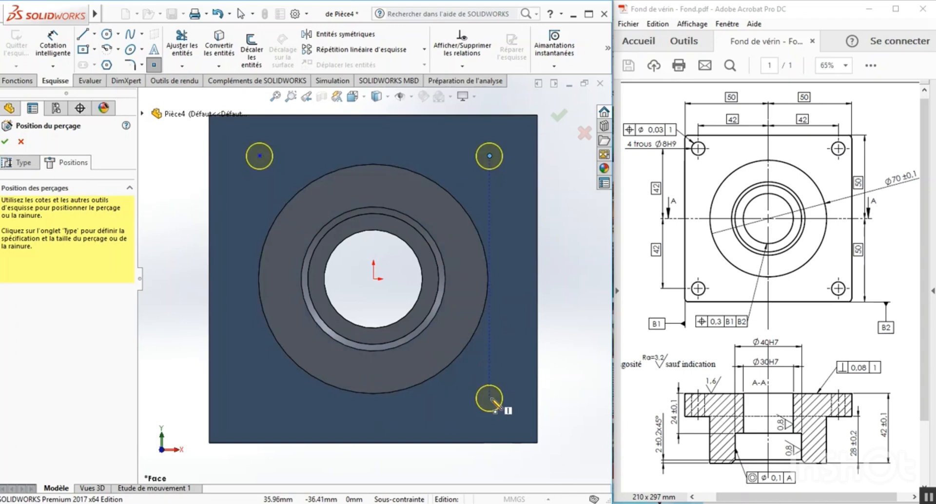
left_click(489, 399)
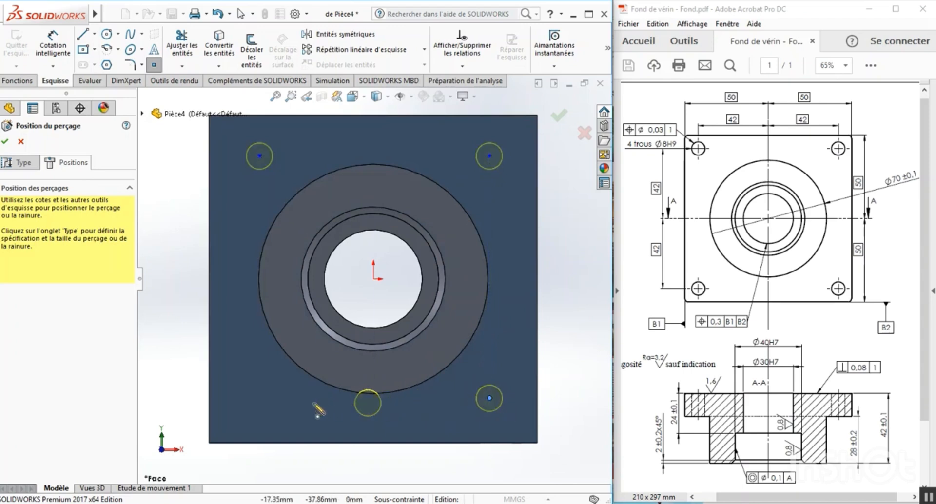
left_click(260, 399)
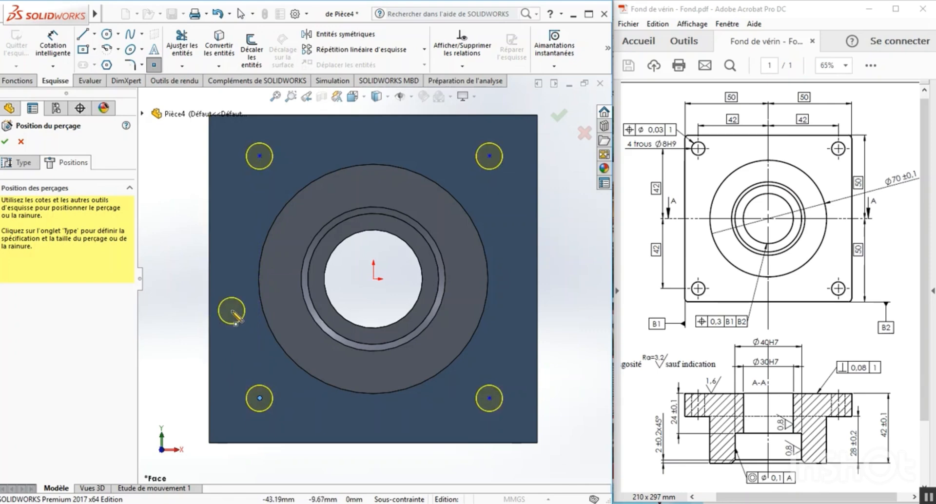
key("Escape")
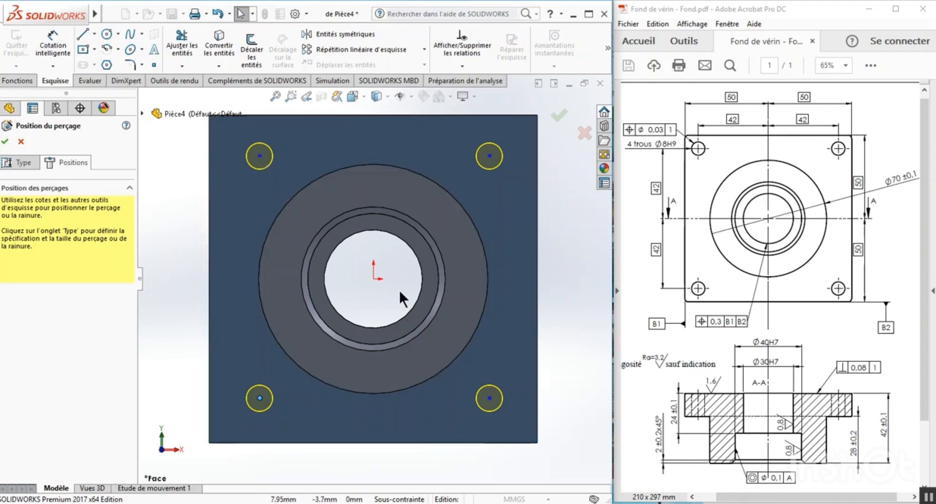
Dimension the vertical distance between the upper-left hole center and the origin to 42 mm.
left_click(374, 280)
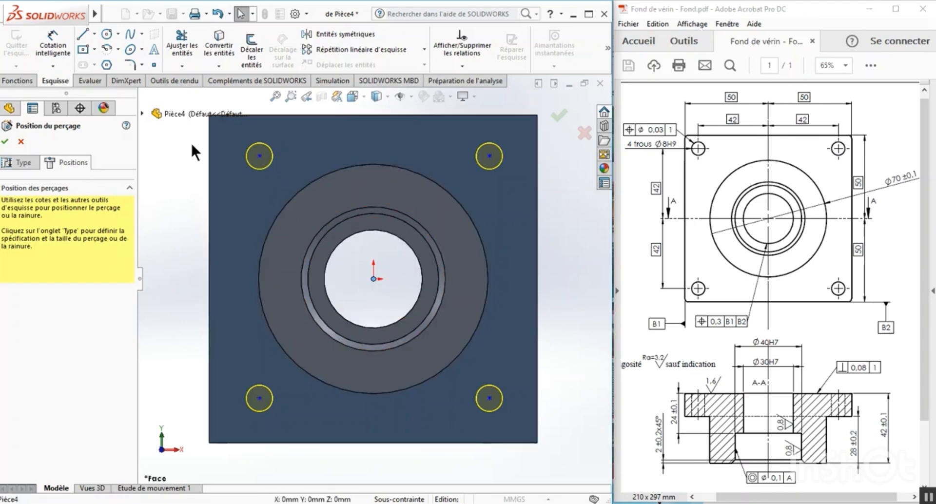
left_click(47, 44)
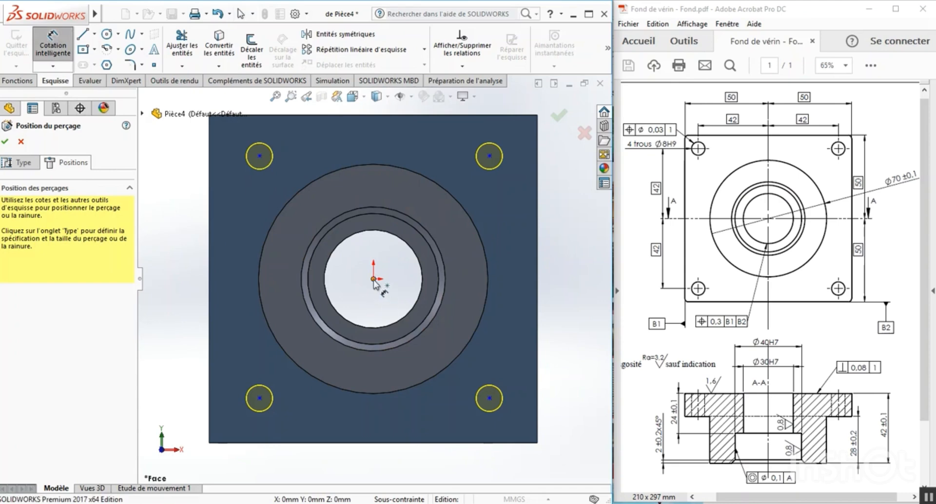
left_click(260, 156)
left_click(374, 279)
left_click(184, 223)
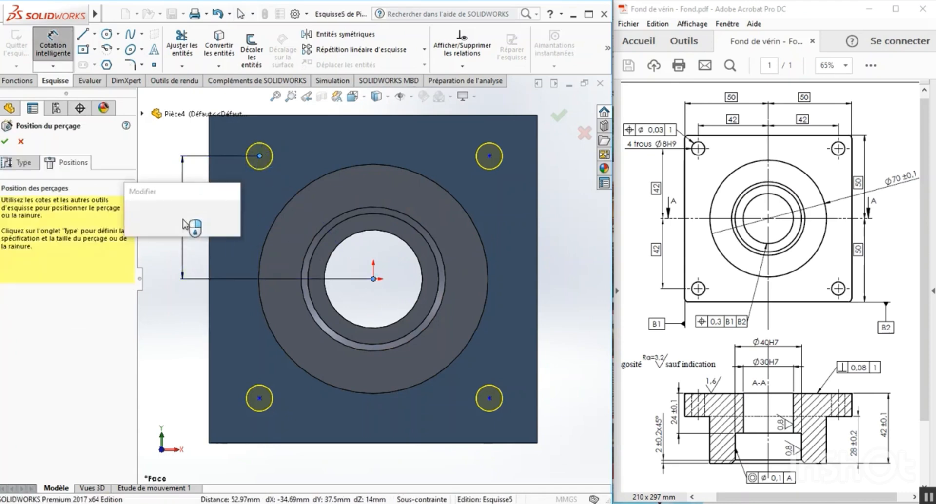
type("42")
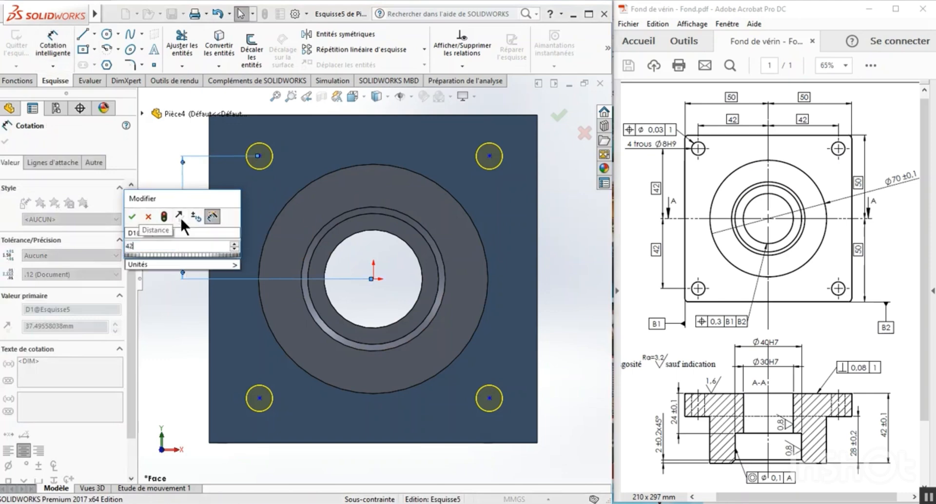
left_click(132, 216)
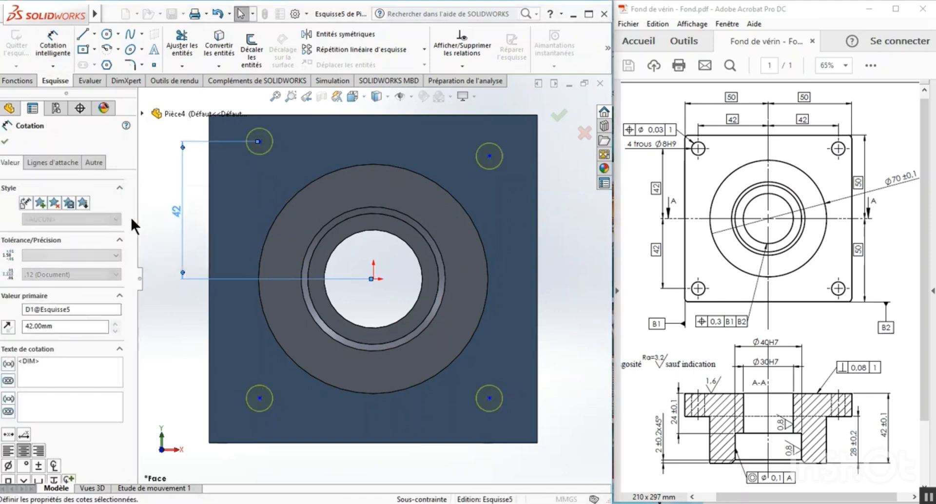
Dimension the vertical distance between the lower-left hole center and the origin to 42 mm.
left_click(173, 336)
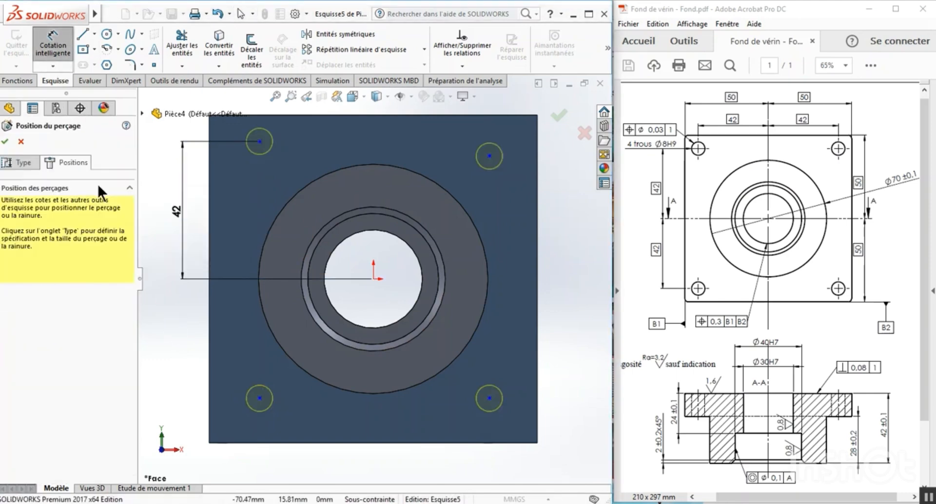
left_click(374, 279)
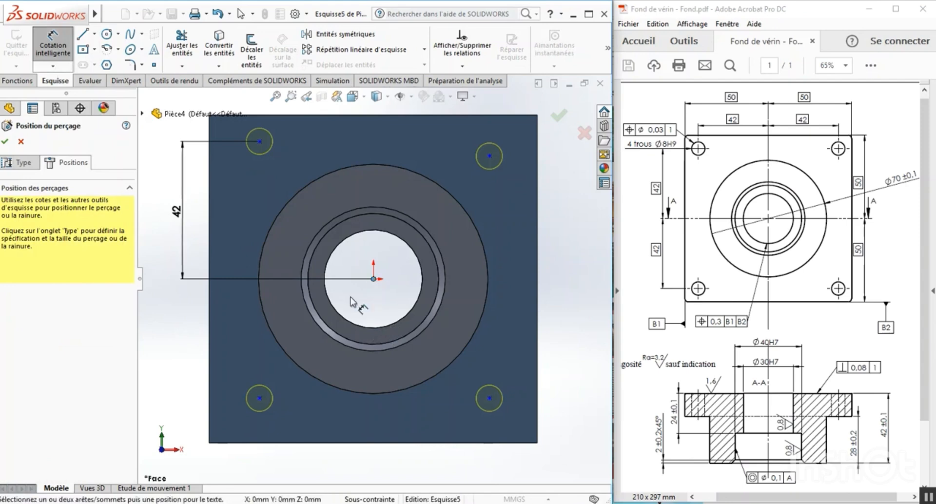
left_click(259, 399)
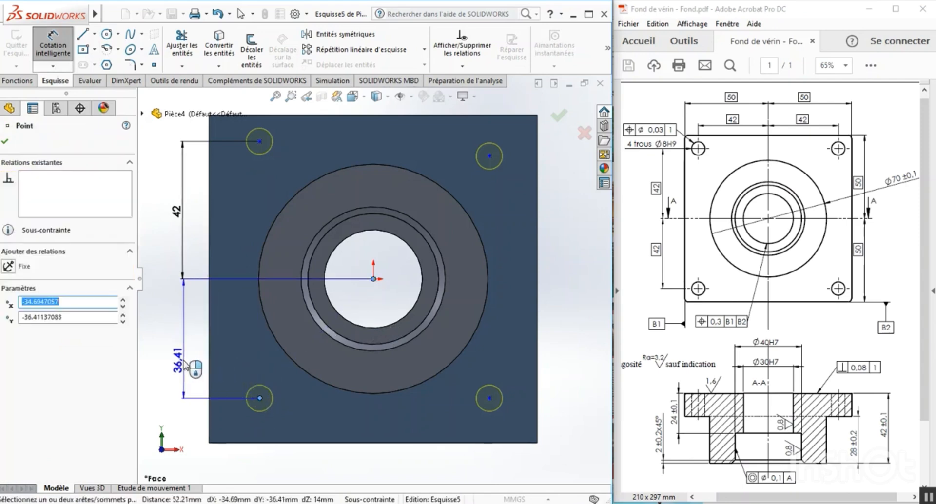
left_click(191, 366)
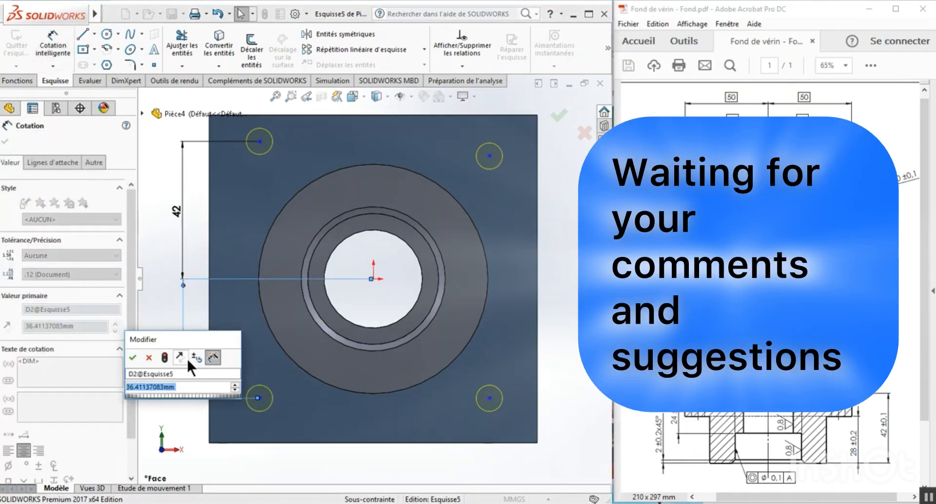
type("42")
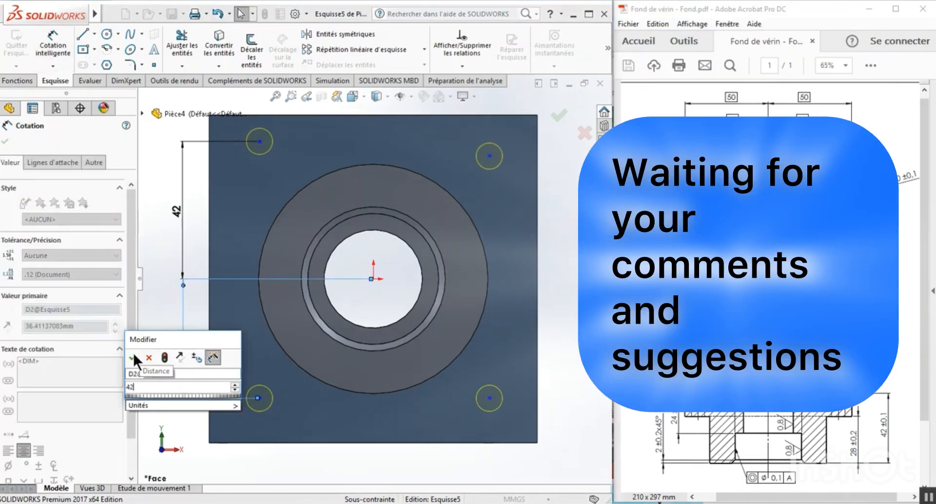
left_click(135, 357)
left_click(156, 336)
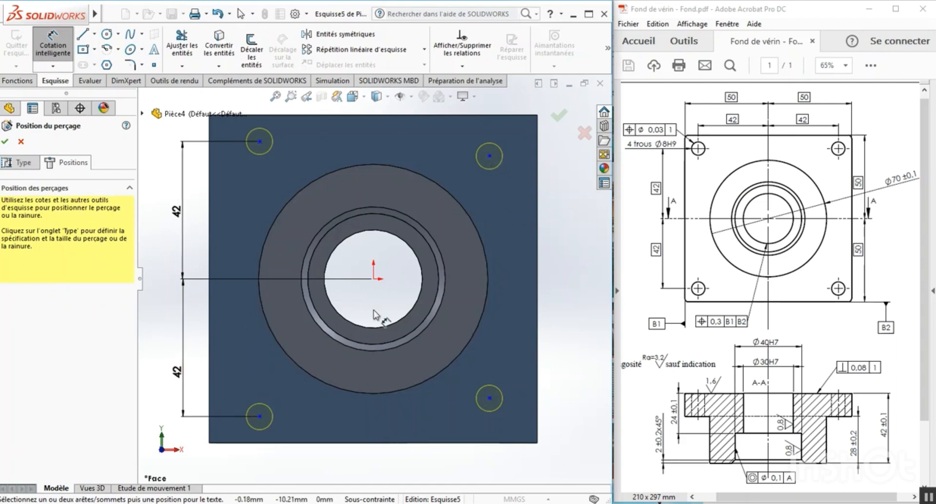
Dimension the horizontal distance between the lower-left hole center and the origin to 42 mm.
left_click(259, 415)
left_click(374, 278)
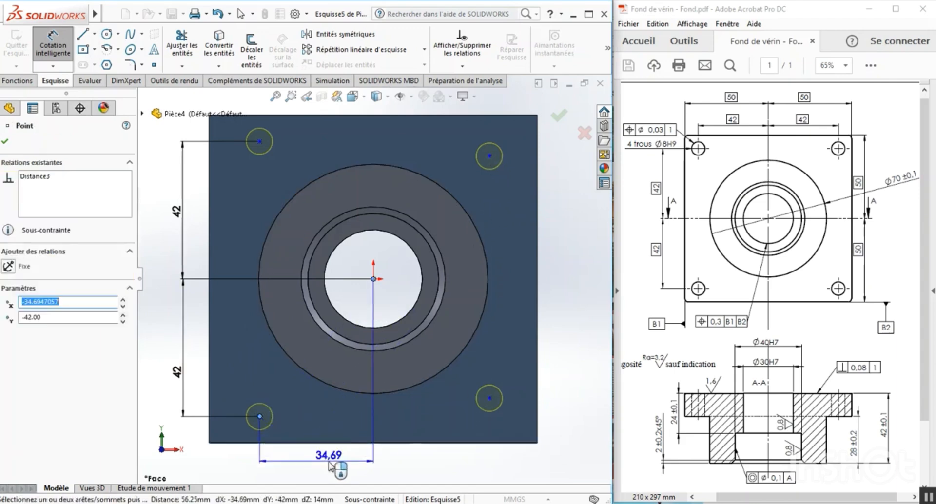
left_click(329, 462)
type("42")
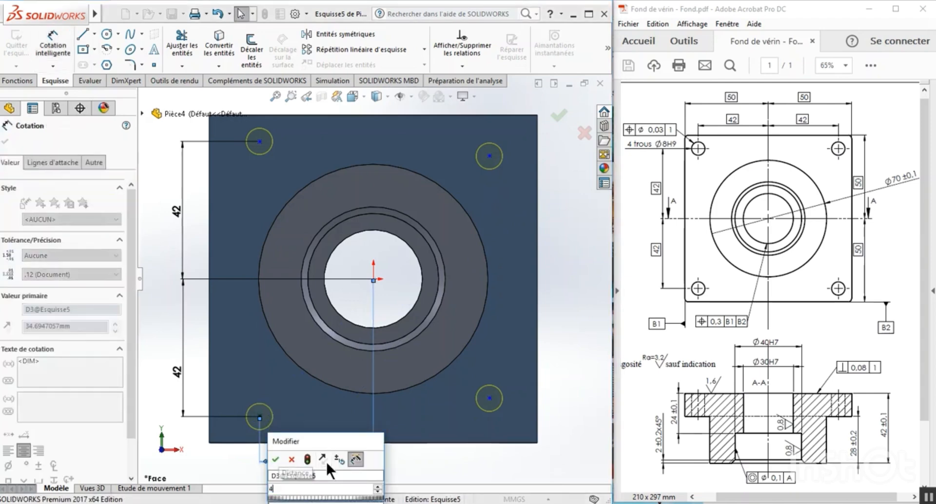
left_click(275, 459)
key("Escape")
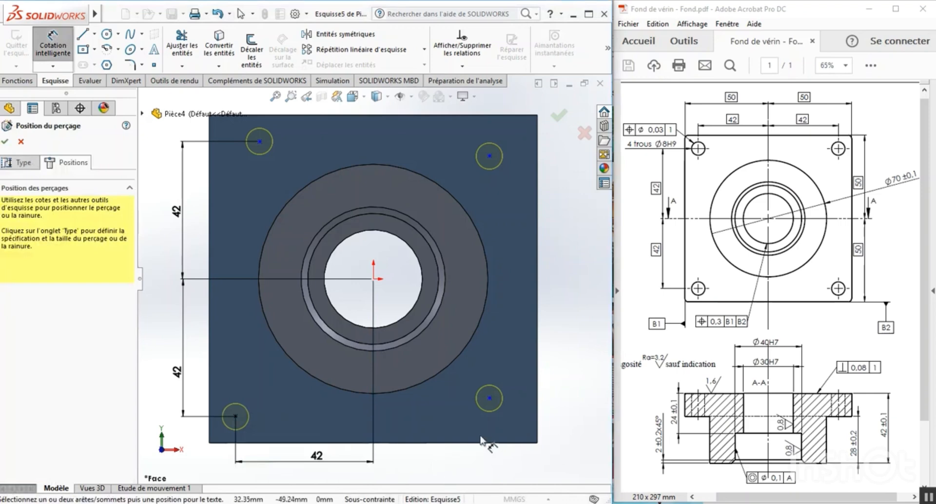
Dimension the horizontal distance between the lower-right hole center and the origin to 42 mm.
left_click(489, 399)
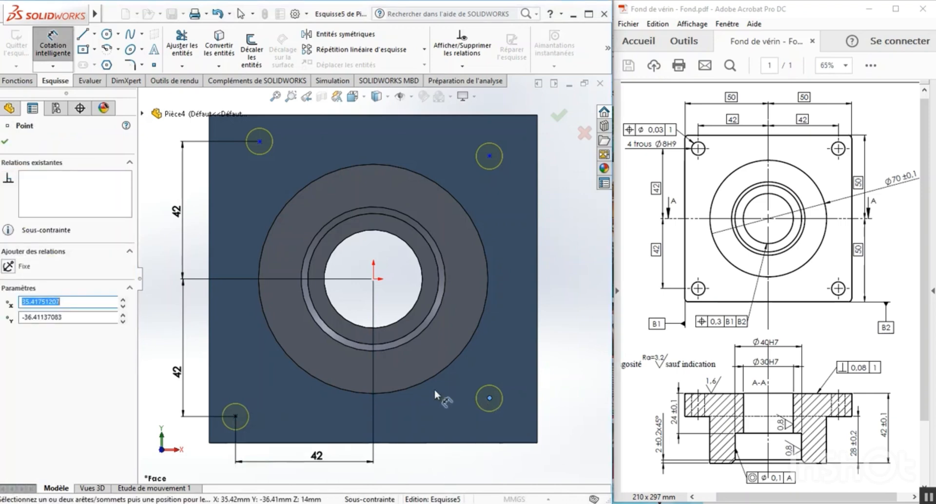
left_click(374, 279)
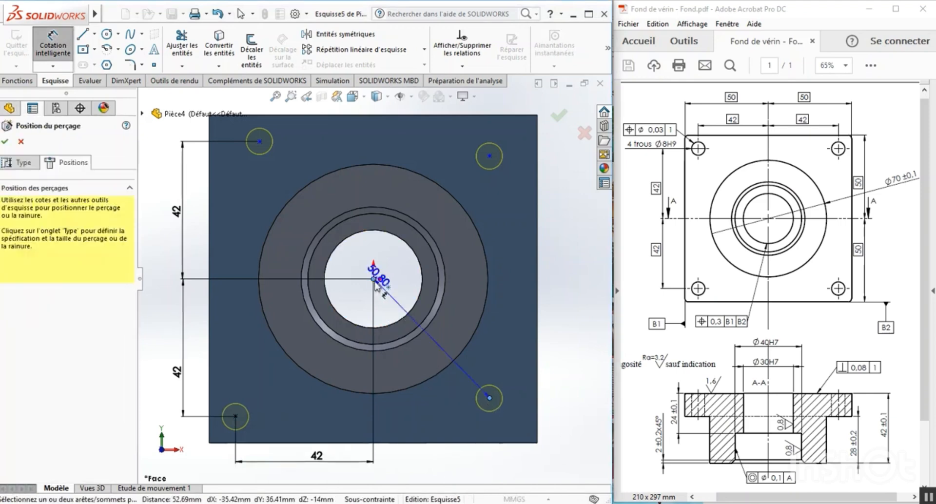
left_click(427, 463)
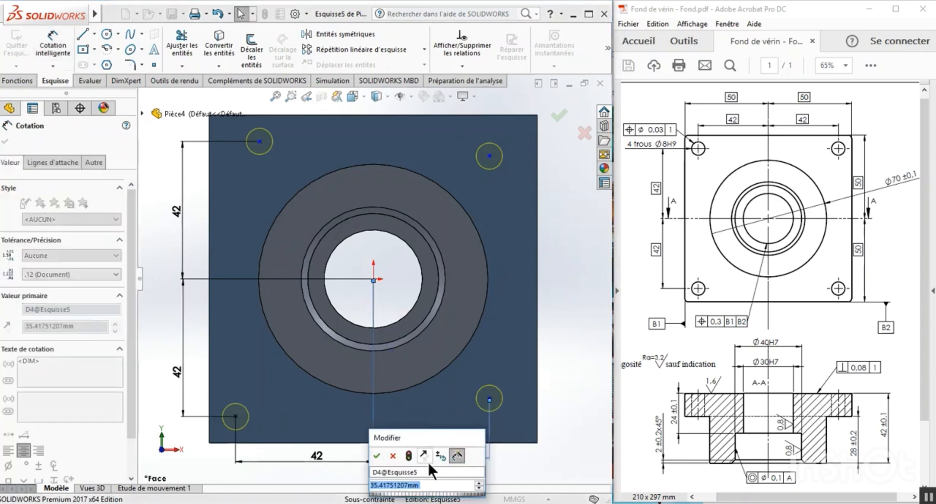
type("42")
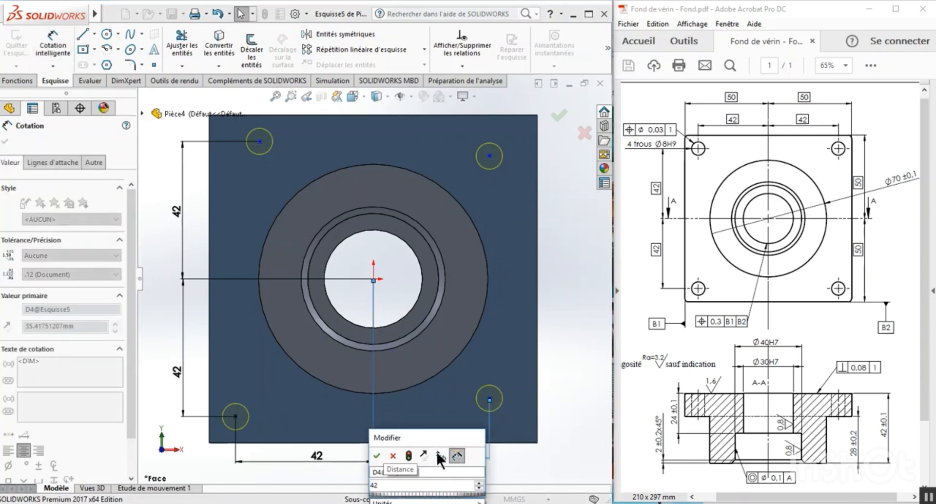
left_click(376, 457)
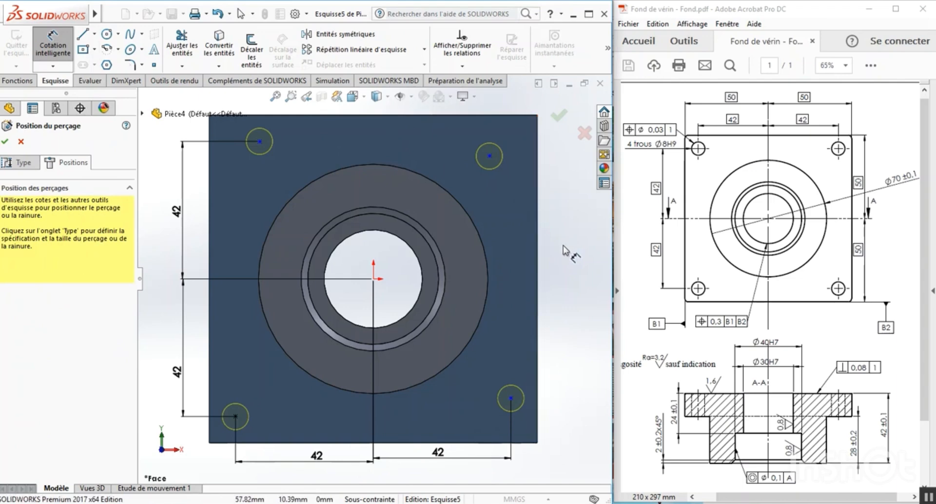
key("Escape")
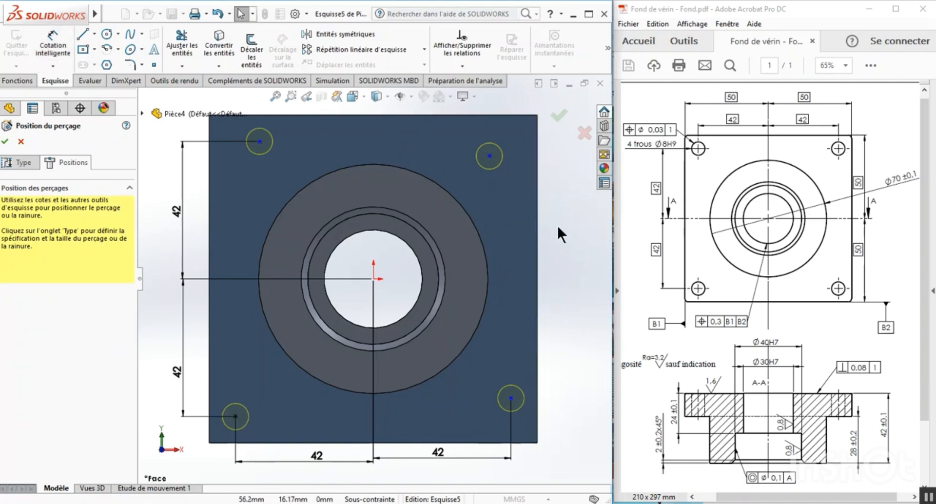
Add a Horizontale relation between the upper-left and upper-right hole centers on the plate.
left_click(461, 67)
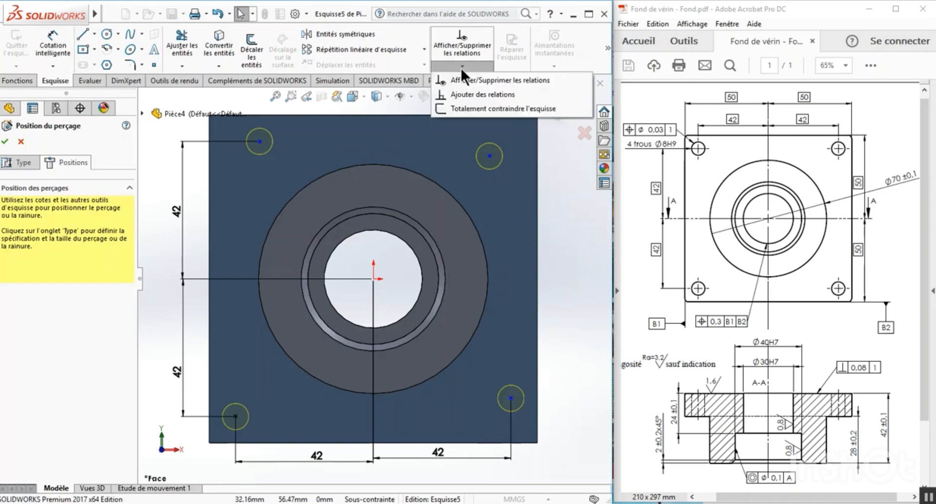
left_click(472, 94)
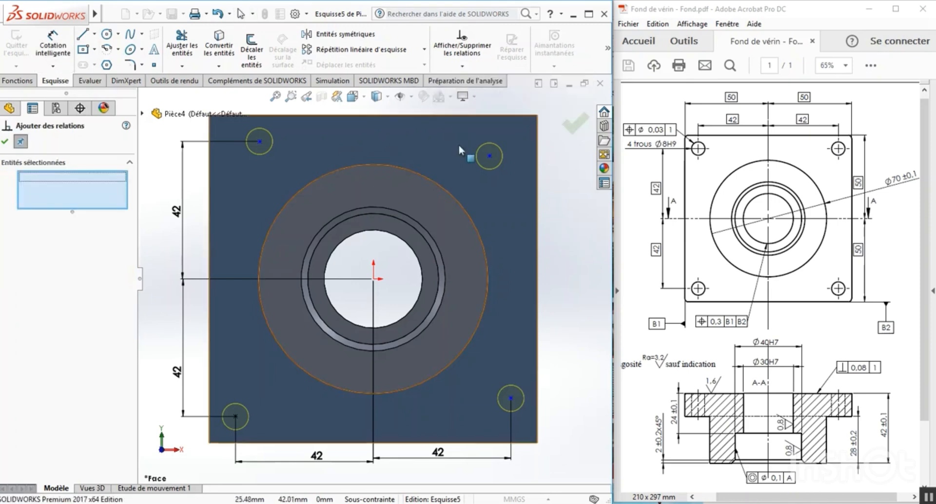
left_click(260, 142)
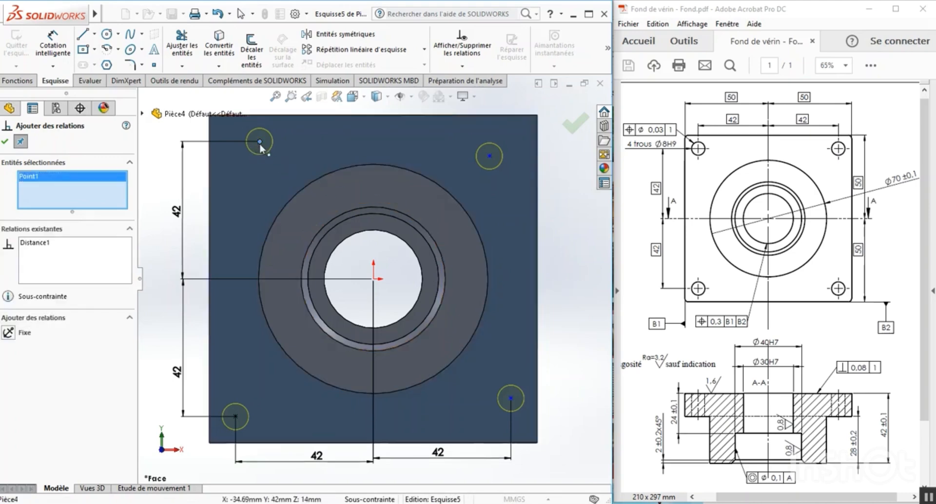
left_click(489, 156)
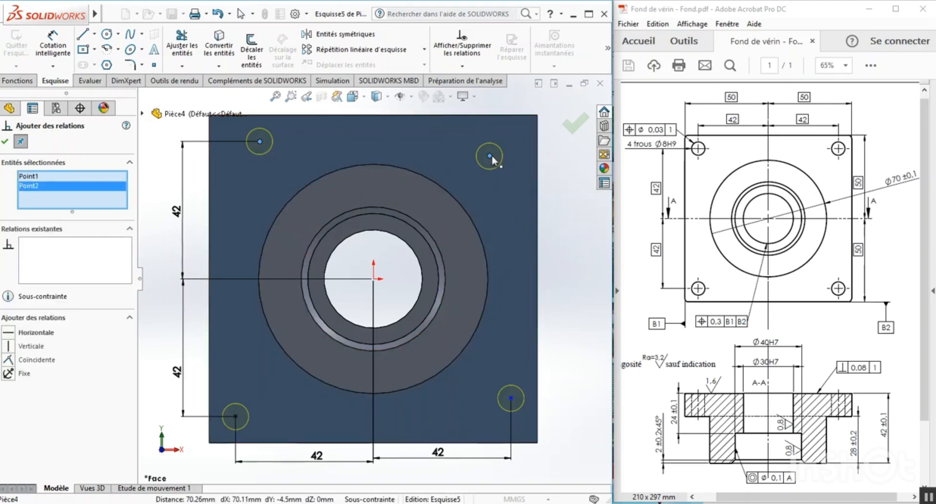
left_click(7, 334)
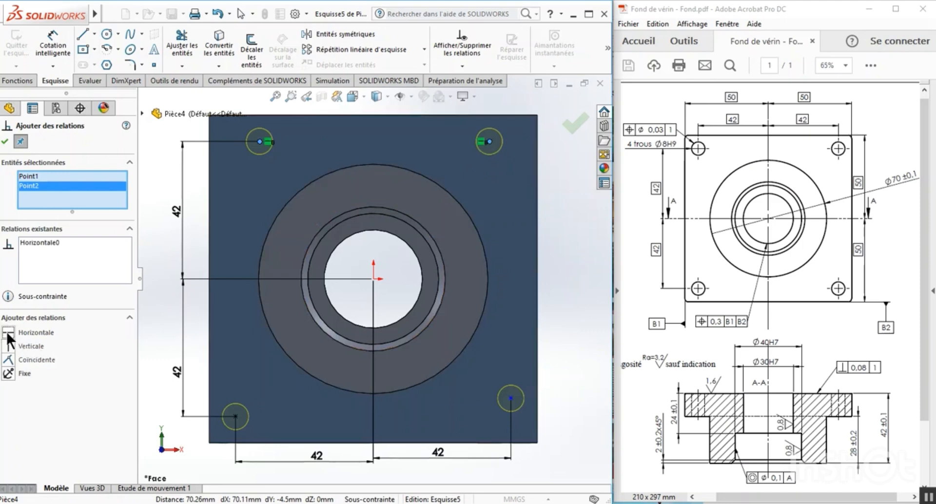
left_click(5, 141)
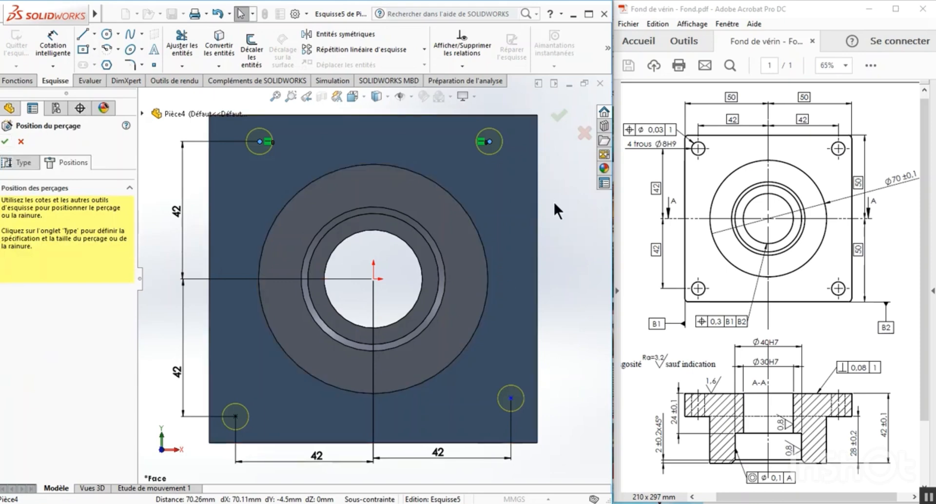
Add a Verticale relation between the upper-right and lower-right hole centers on the plate.
left_click(465, 66)
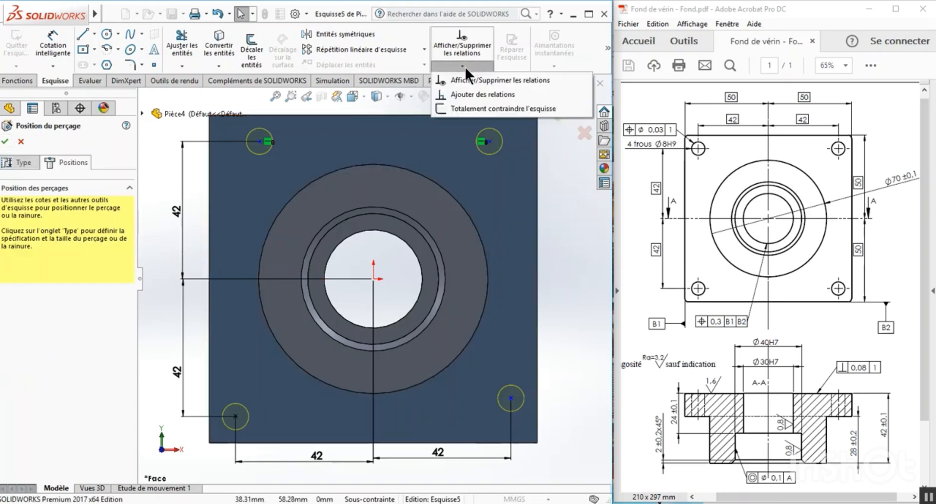
left_click(460, 92)
left_click(490, 143)
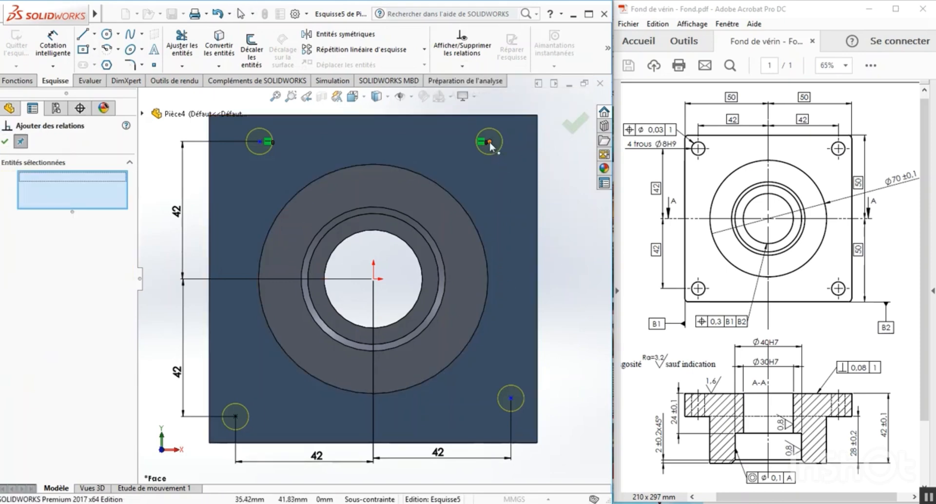
left_click(511, 398)
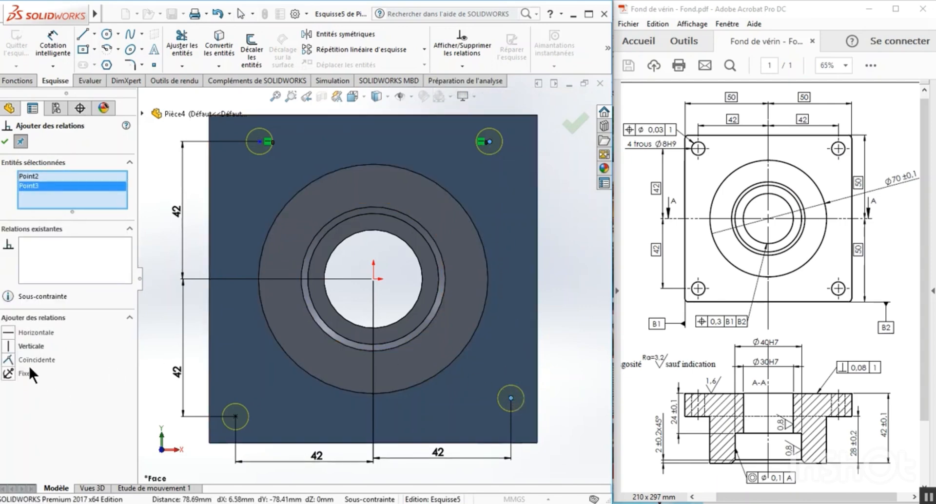
left_click(8, 345)
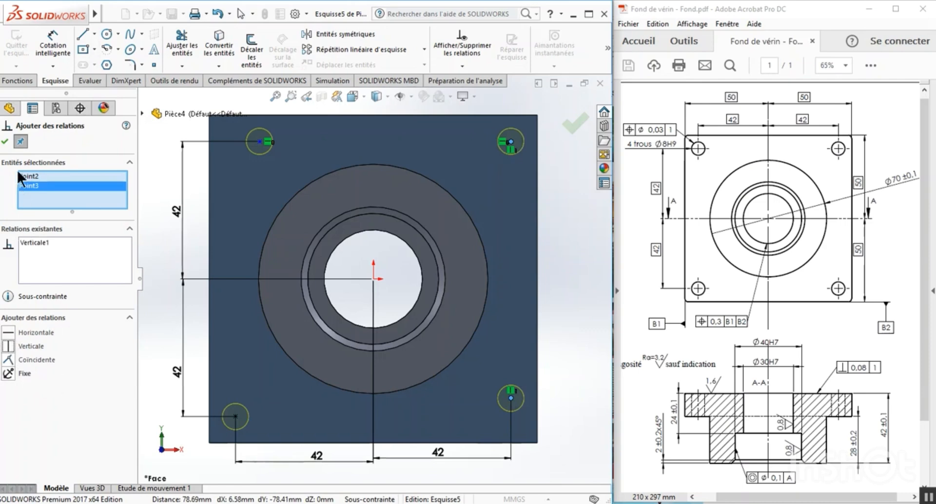
left_click(4, 141)
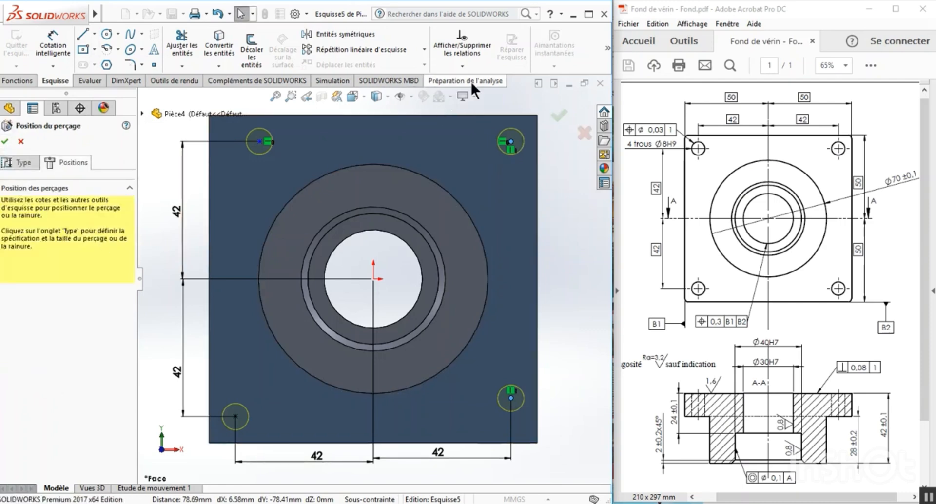
Try to apply a Verticale relation to all four hole points together, and clear the relation's entity selection.
left_click(464, 66)
left_click(460, 94)
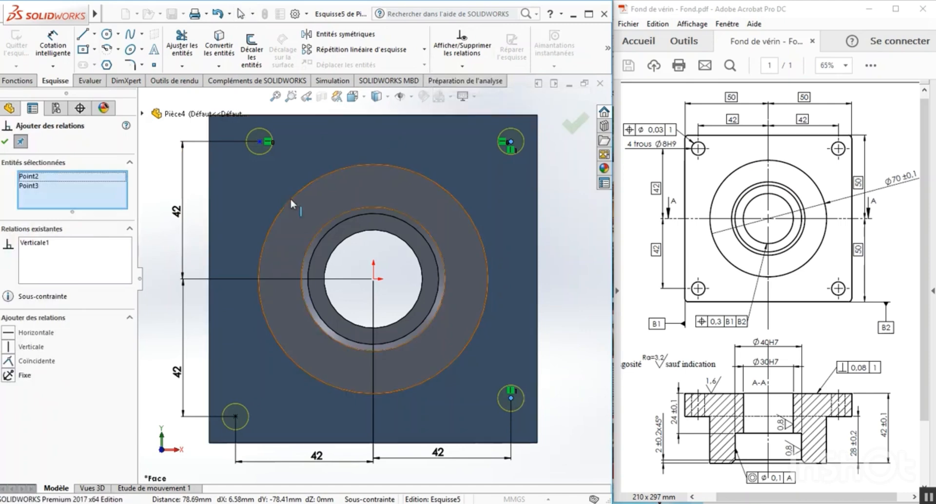
left_click(261, 151)
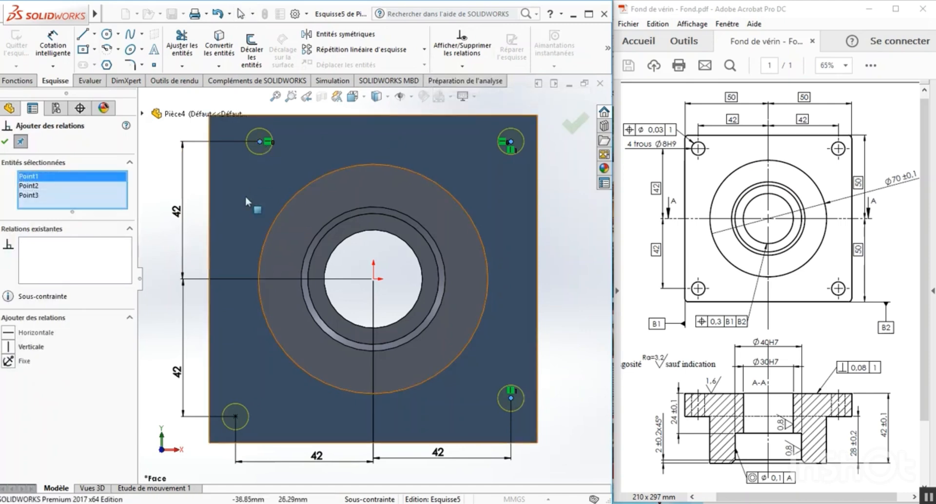
left_click(235, 417)
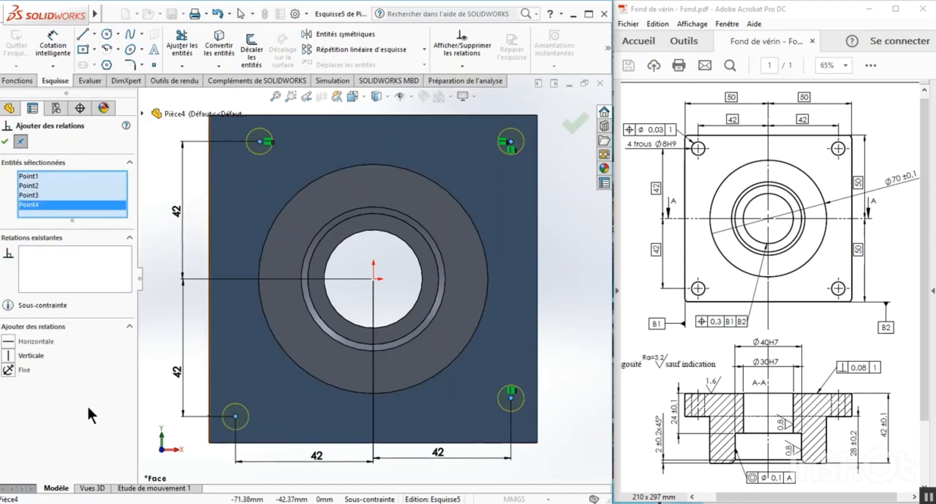
left_click(9, 355)
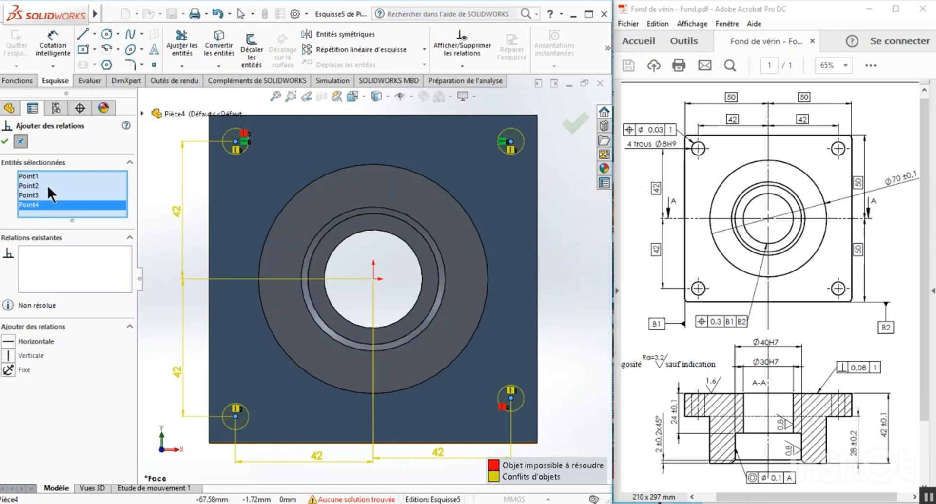
right_click(48, 186)
left_click(84, 195)
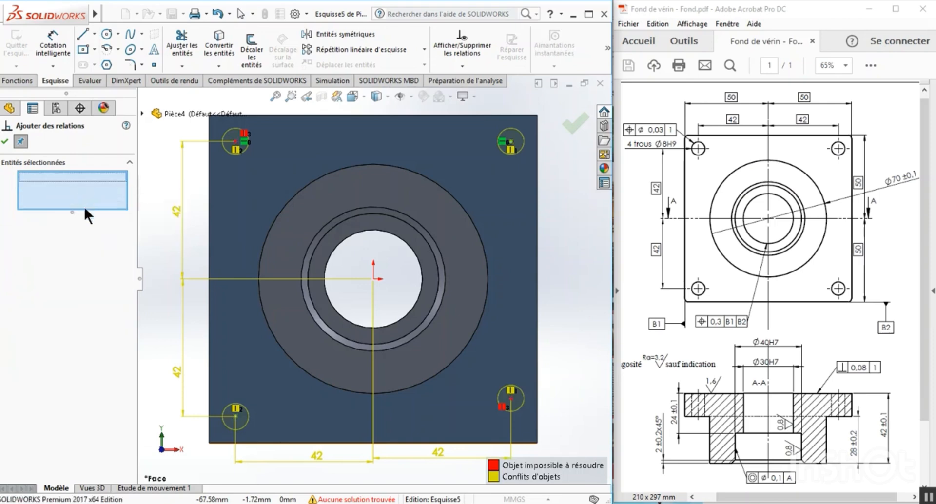
left_click(5, 141)
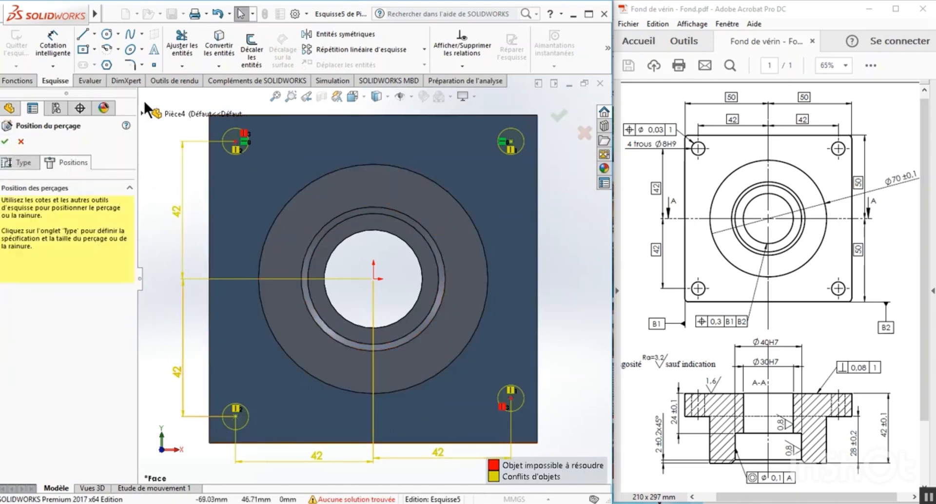
Undo the vertical relation on the four hole points and clear all selected entities.
left_click(217, 9)
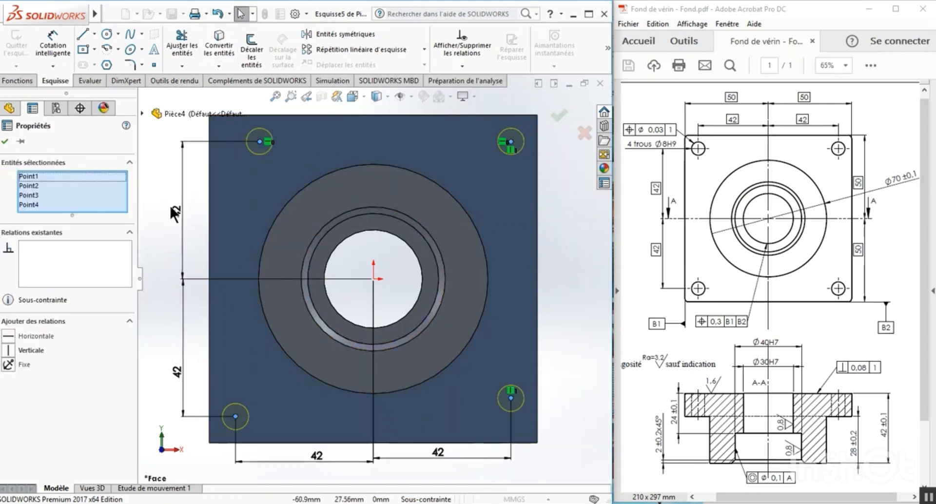
right_click(57, 194)
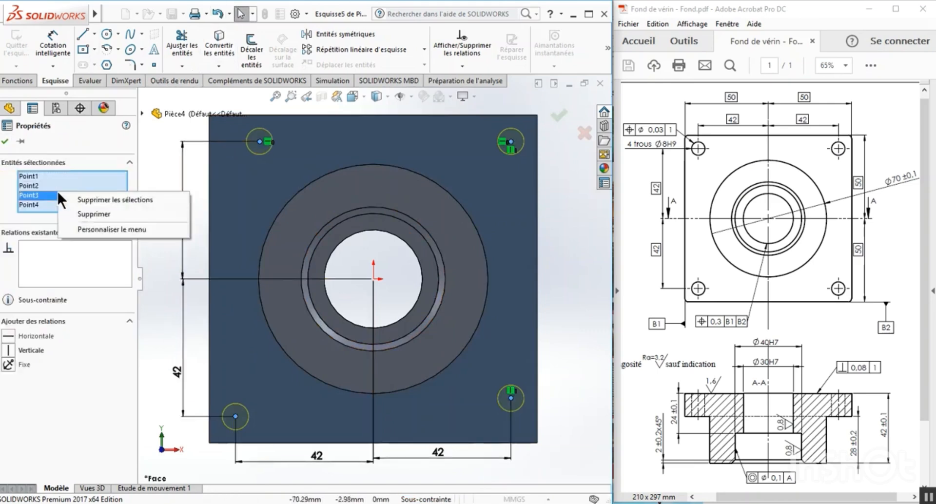
left_click(89, 197)
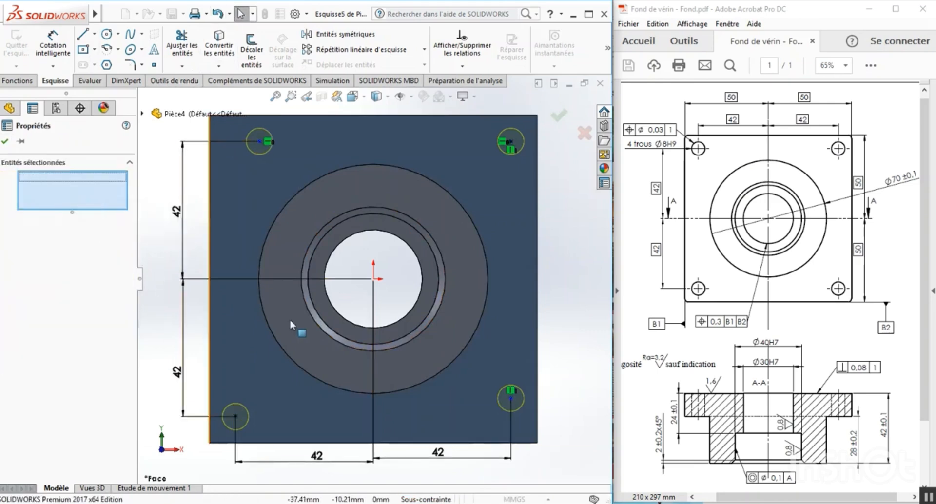
Add a Verticale relation between the upper-left and lower-left hole centers on the plate.
left_click(575, 293)
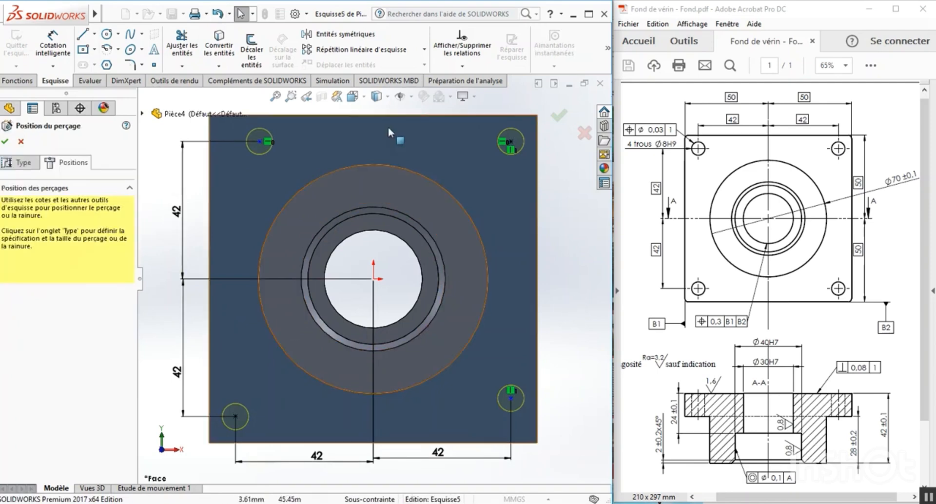
left_click(463, 66)
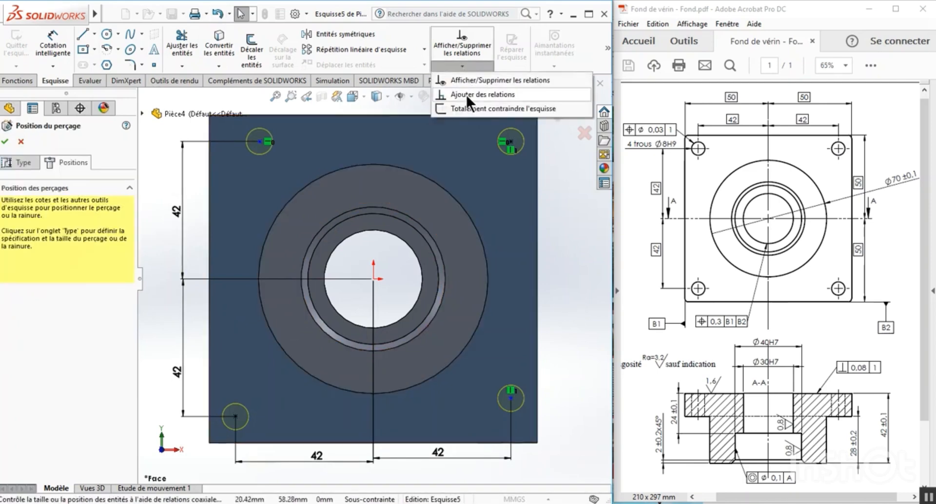
left_click(466, 94)
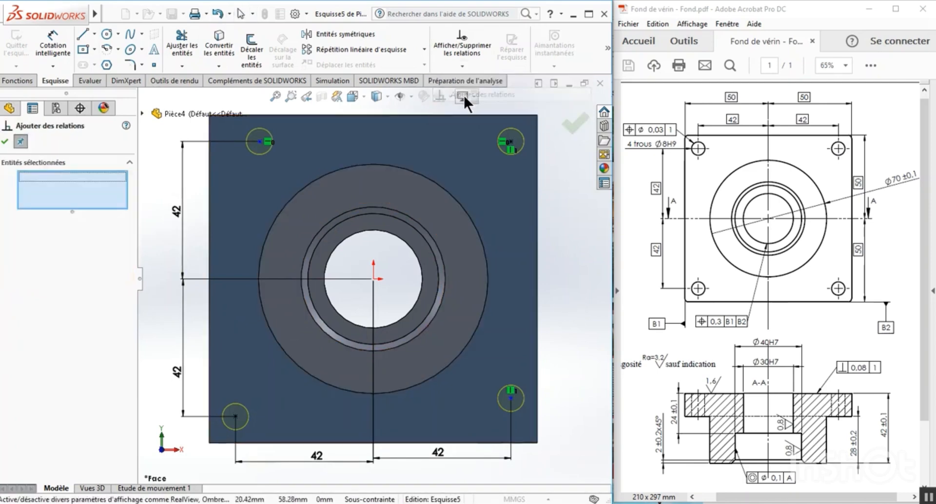
left_click(259, 142)
left_click(235, 416)
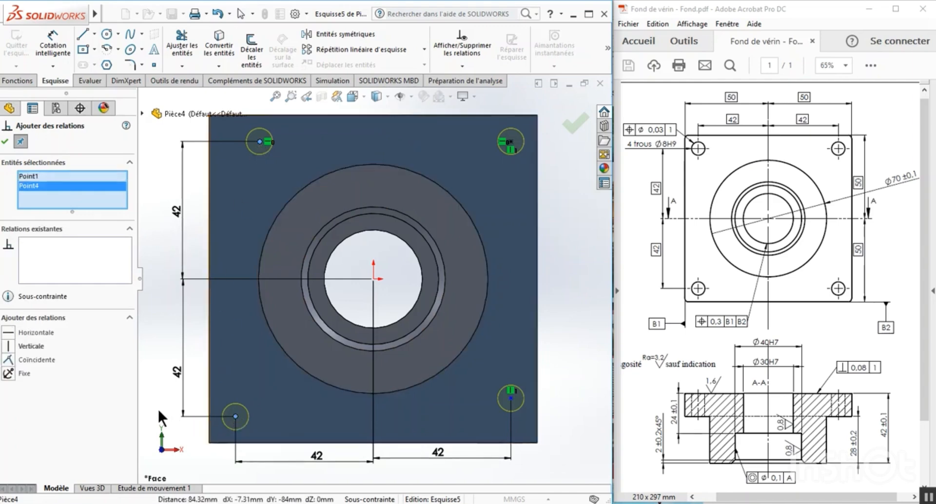
left_click(10, 346)
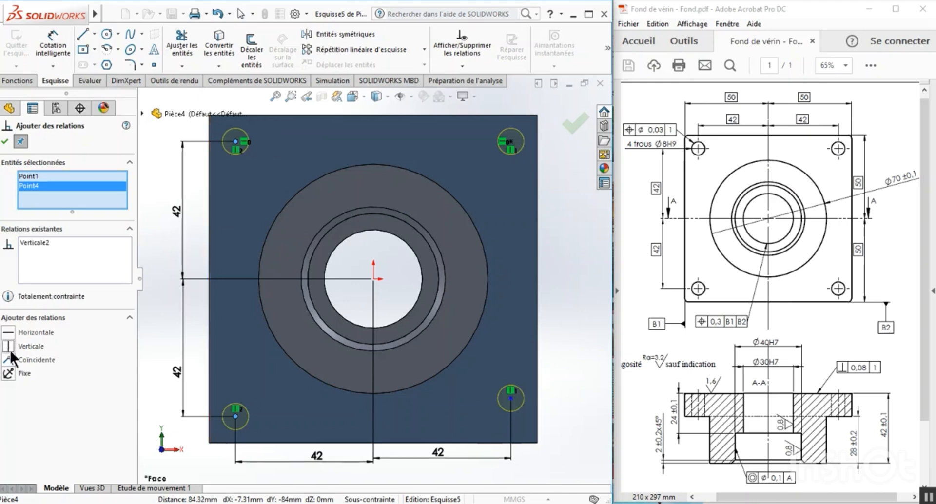
left_click(6, 142)
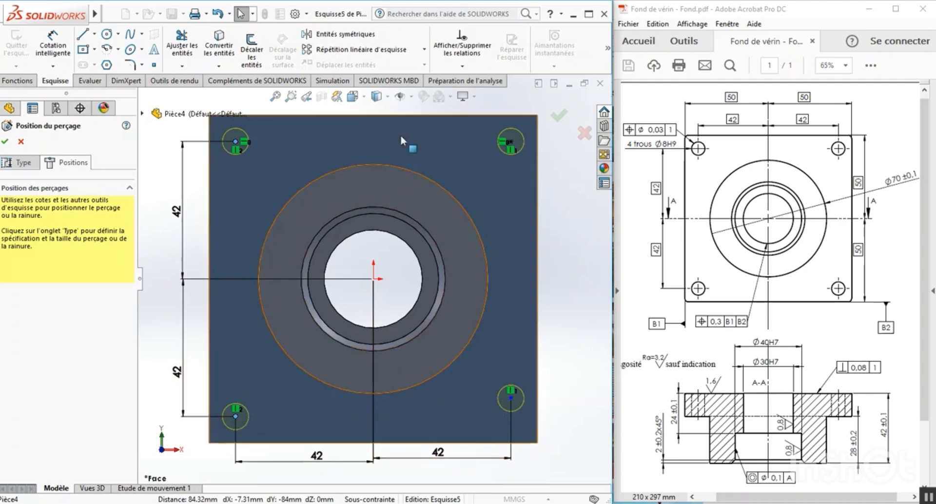
Clear the relation's previous point selection and add a Horizontale relation between the lower-right and lower-left hole centers.
left_click(464, 66)
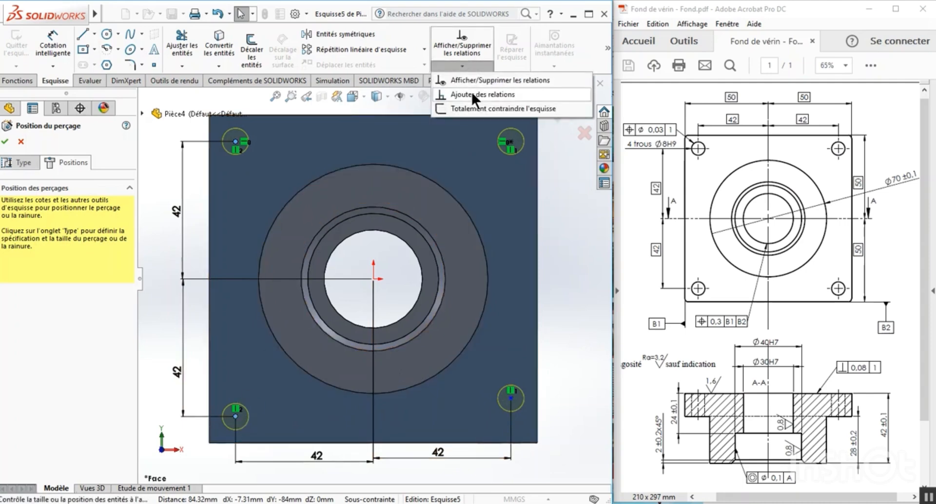
left_click(472, 94)
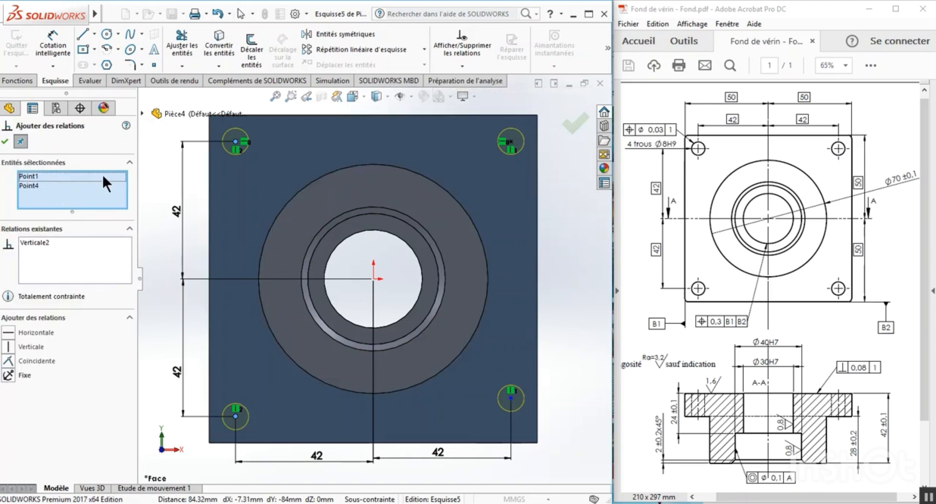
right_click(57, 182)
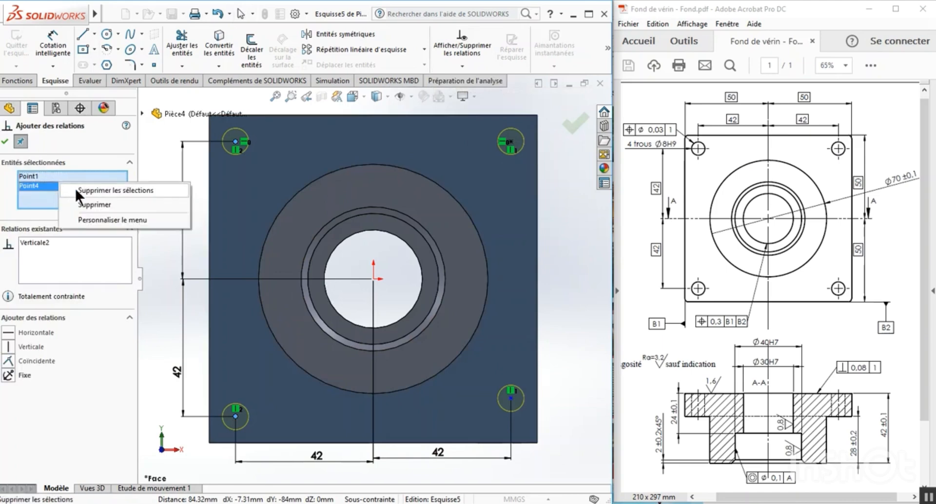
left_click(85, 205)
right_click(63, 175)
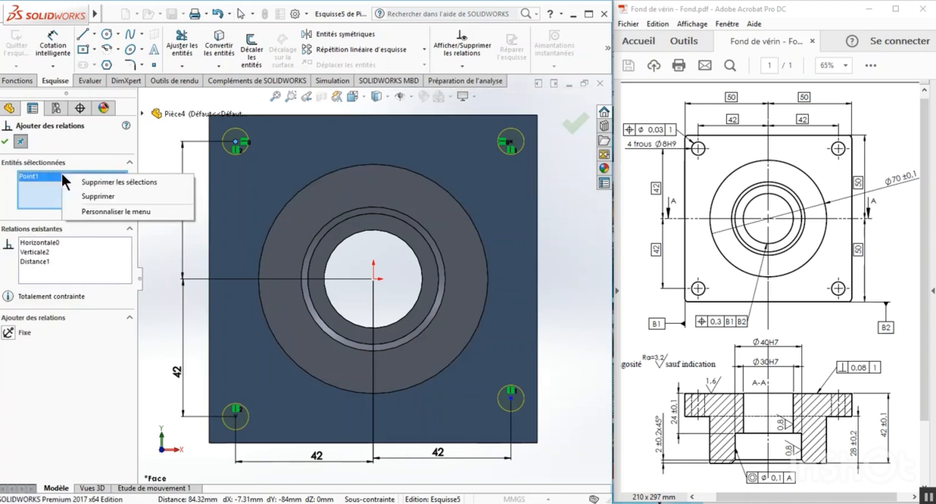
left_click(92, 192)
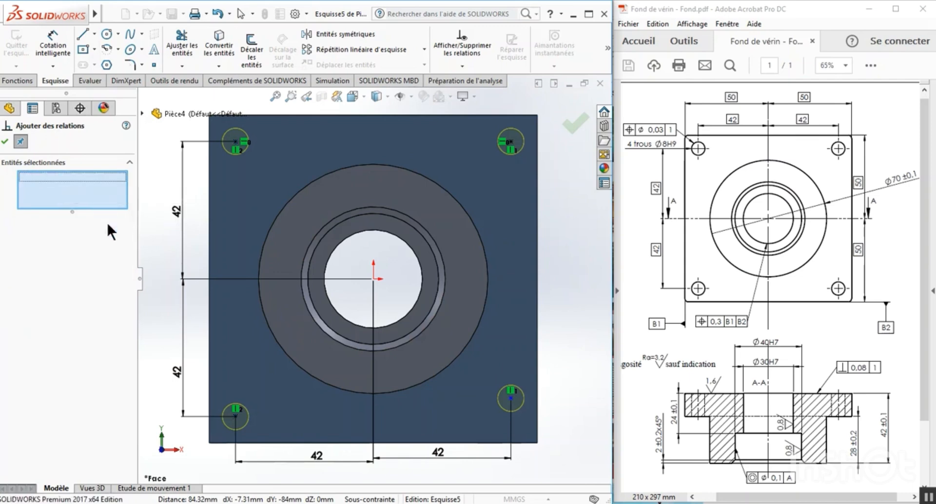
left_click(511, 398)
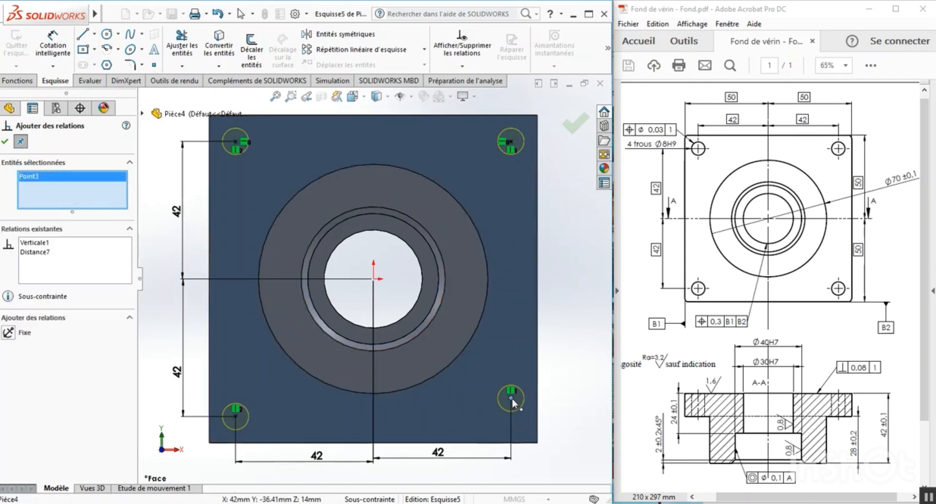
left_click(235, 416)
left_click(10, 330)
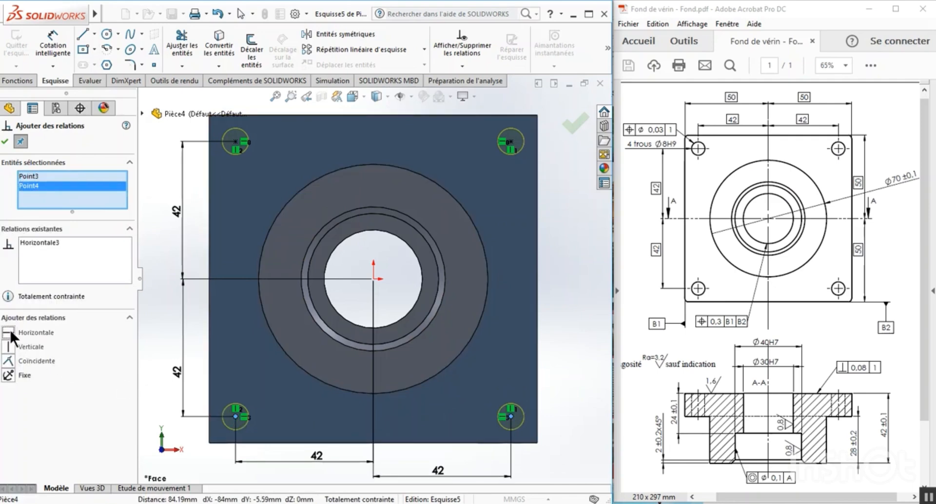
left_click(5, 141)
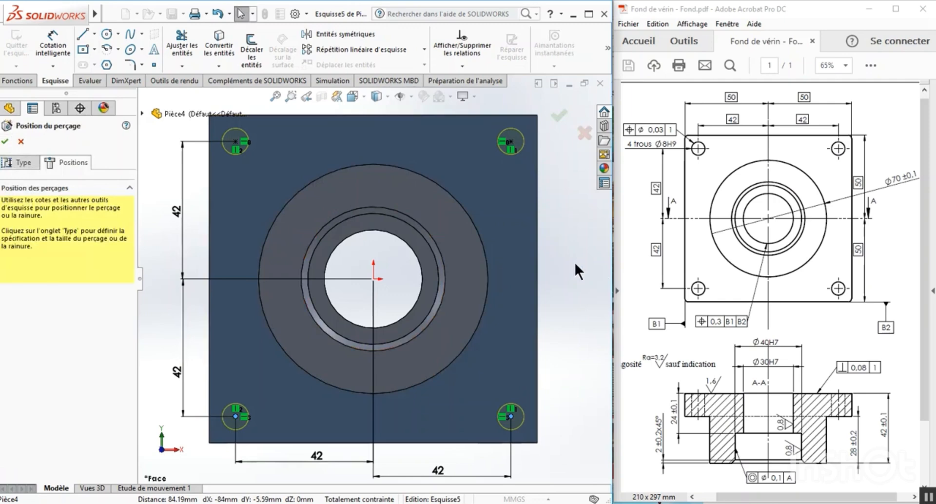
Accept the hole positions to create the four 8 mm holes, and inspect the part at an angle.
left_click(559, 116)
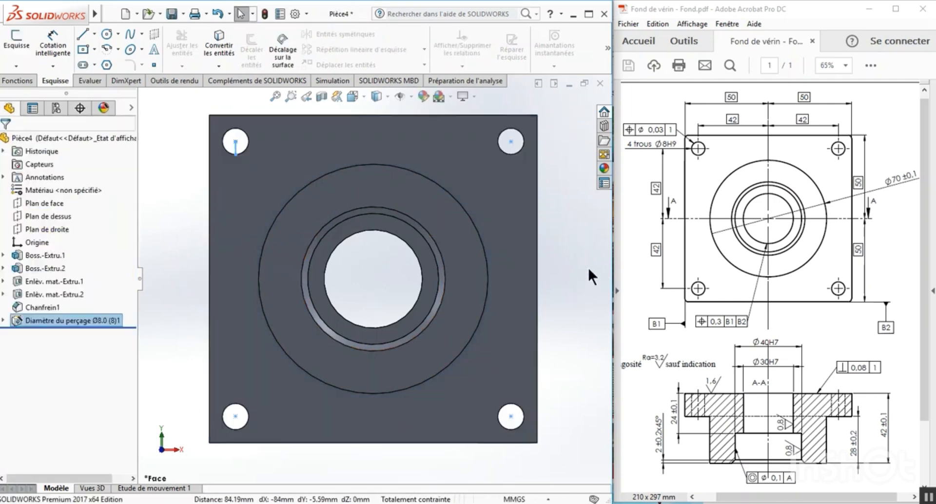
middle_click_drag(588, 269, 569, 289)
left_click(204, 339)
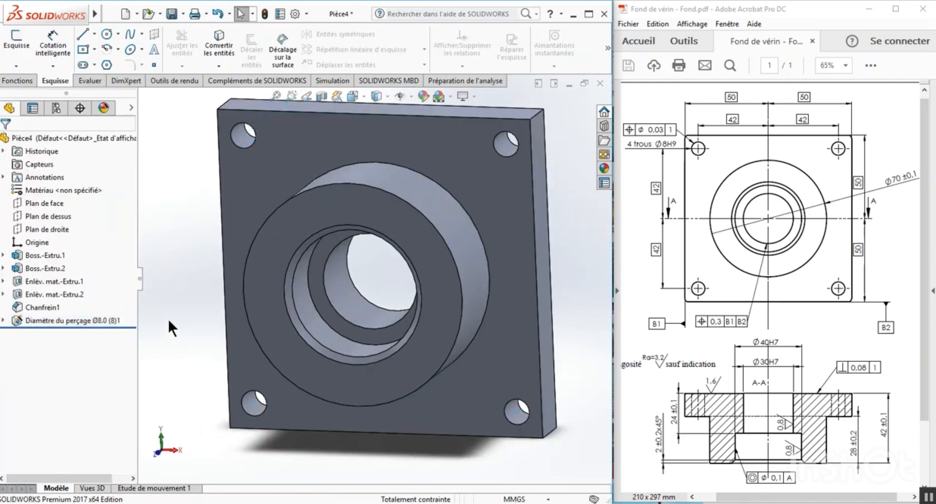
left_click(276, 94)
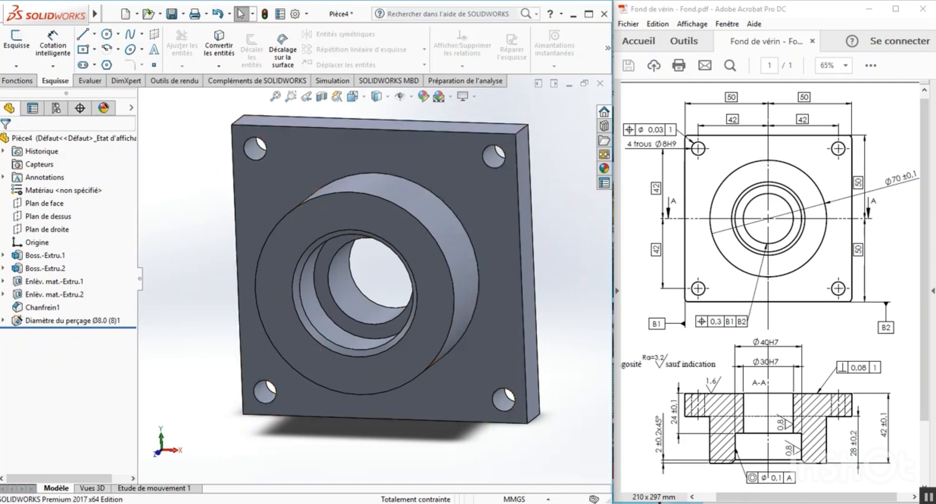
Fillet the four short corner edges of the square plate with a symmetric 1 mm radius and full preview.
left_click(19, 81)
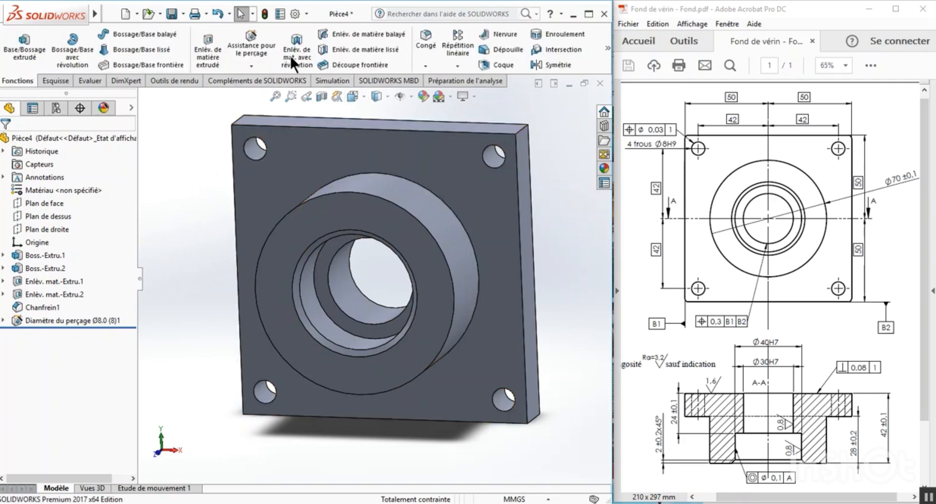
left_click(425, 48)
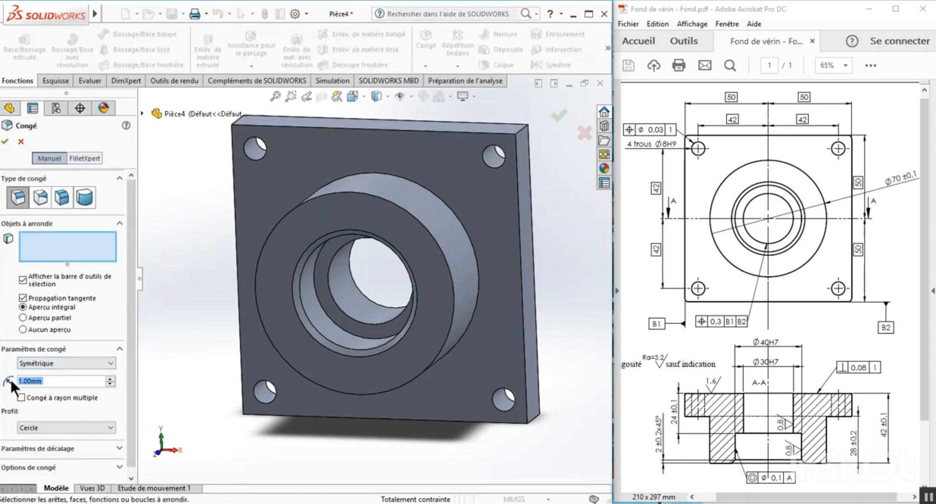
left_click(44, 247)
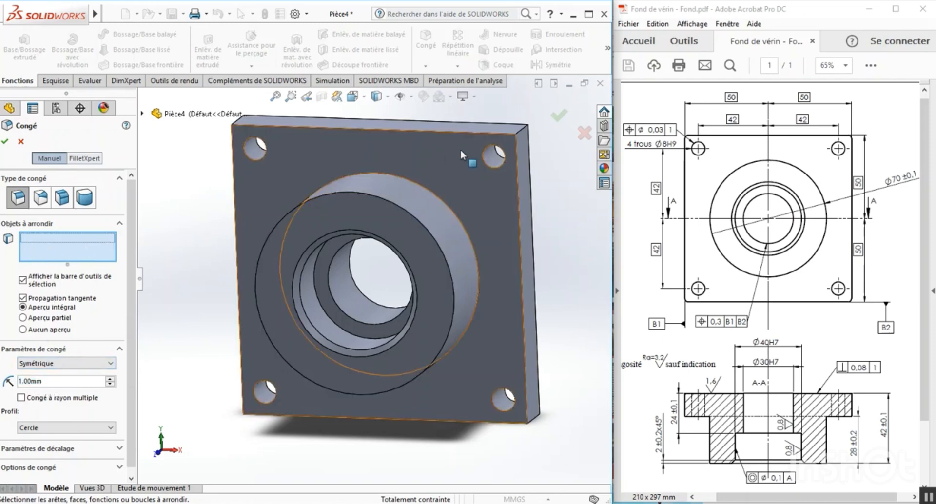
left_click(521, 130)
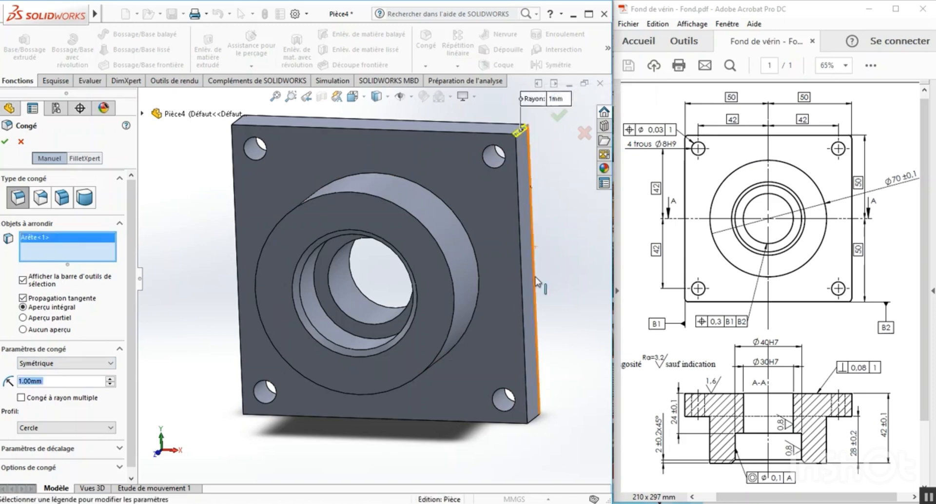
left_click(534, 419)
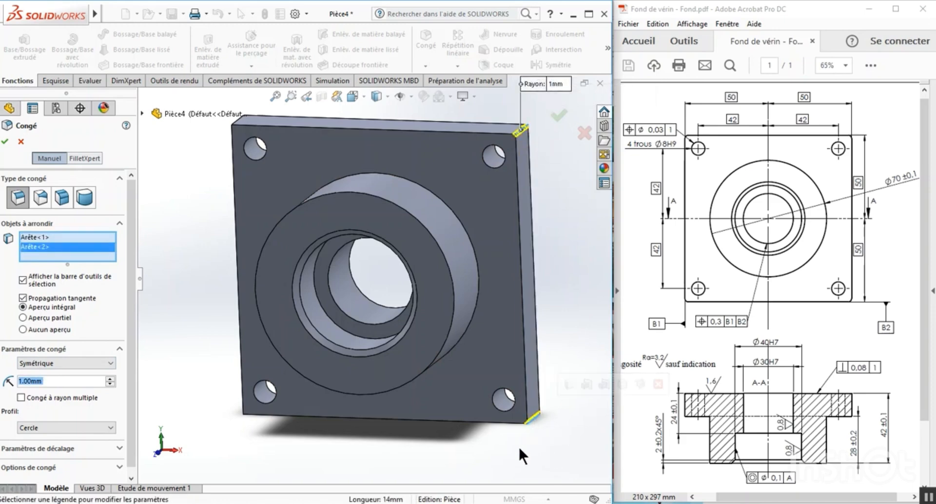
middle_click_drag(191, 334, 244, 156)
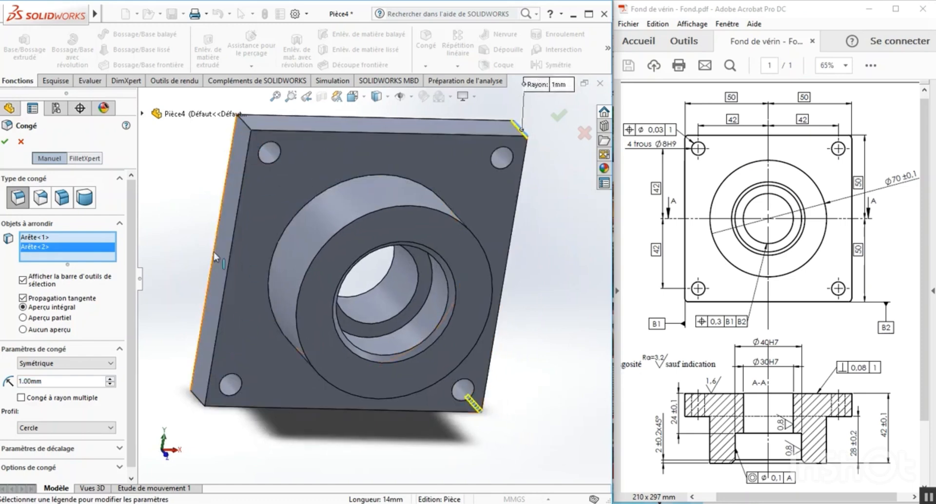
left_click(200, 401)
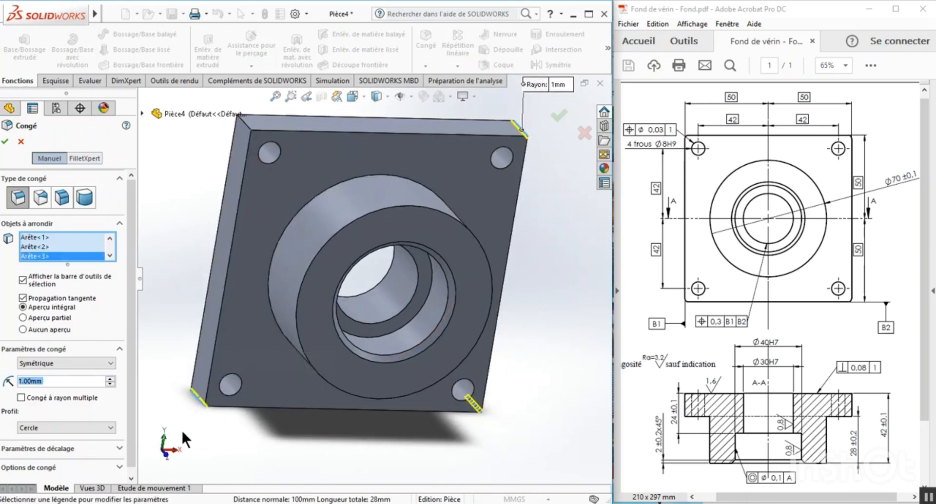
left_click(245, 127)
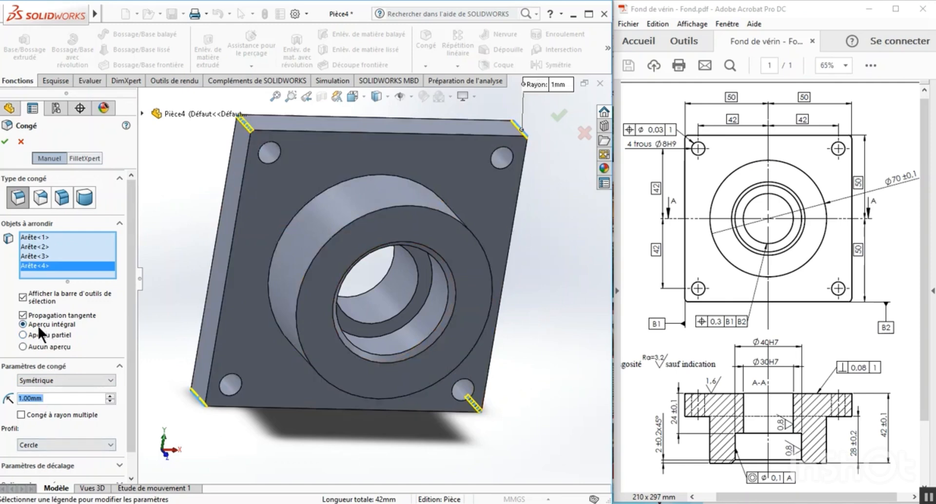
left_click(22, 335)
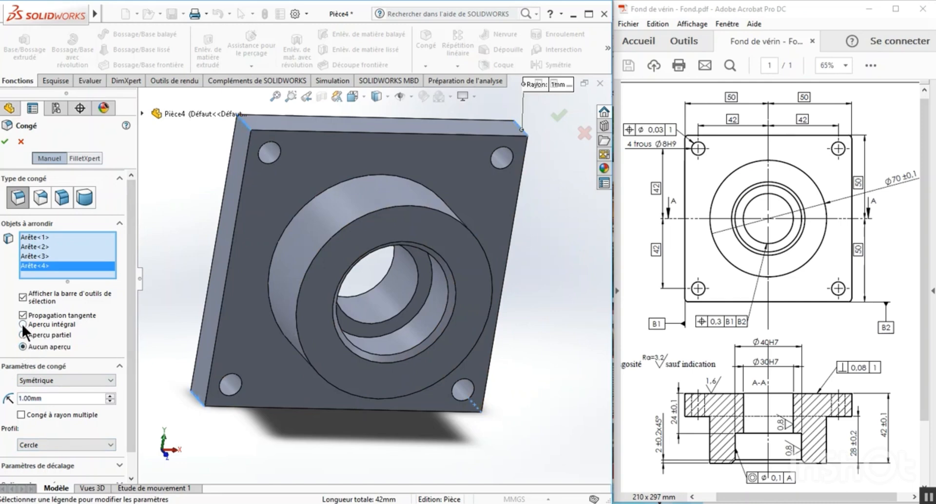
left_click(22, 324)
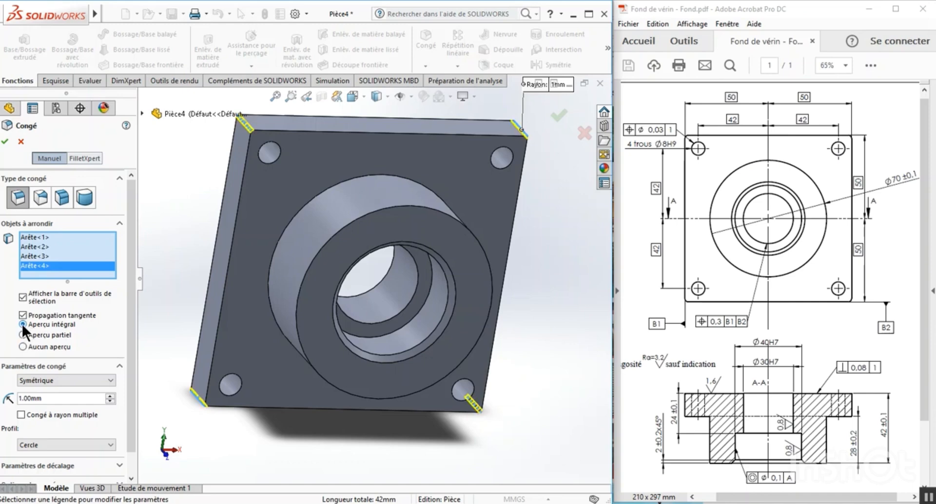
left_click(5, 142)
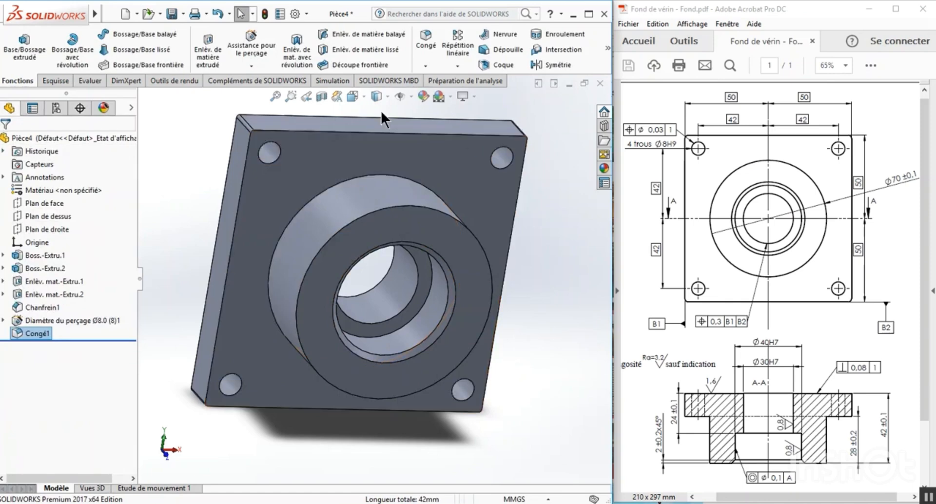
Examine the part in isometric view as shaded, hidden lines removed, hidden lines visible and wireframe, and return to shaded with edges.
left_click(363, 97)
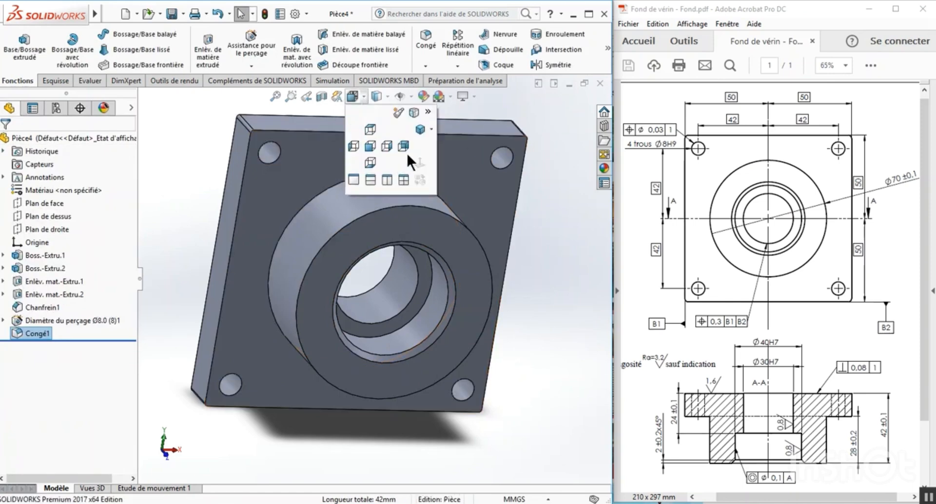
left_click(420, 129)
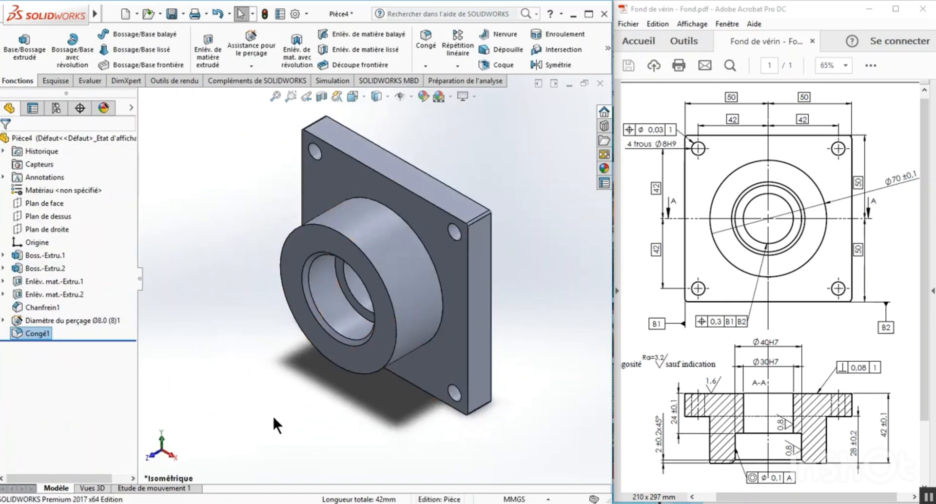
left_click(387, 97)
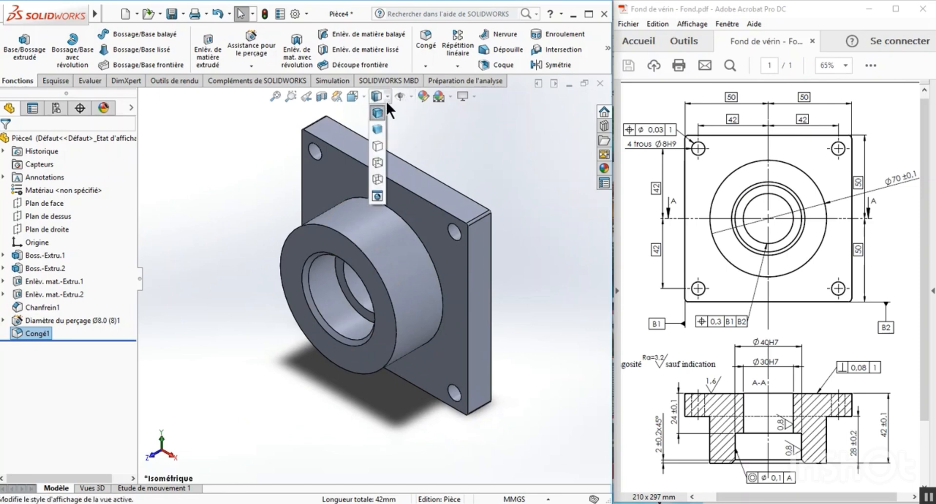
left_click(377, 130)
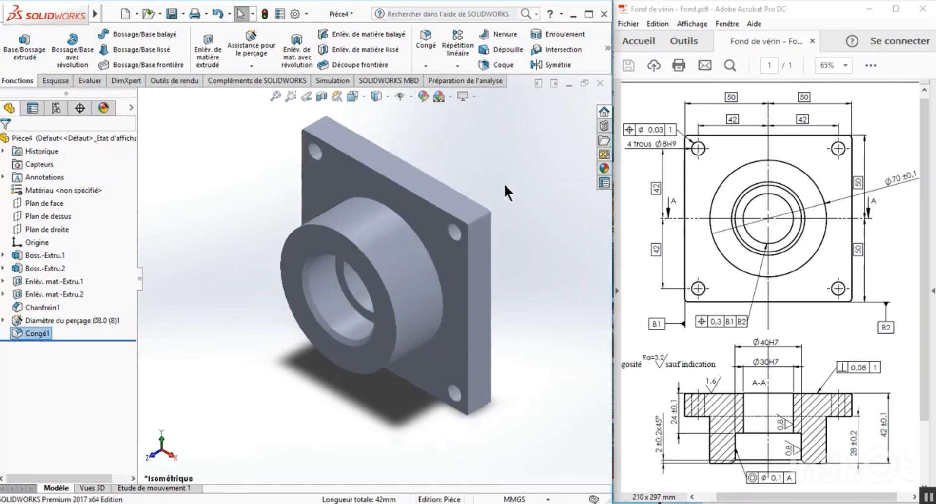
left_click(384, 98)
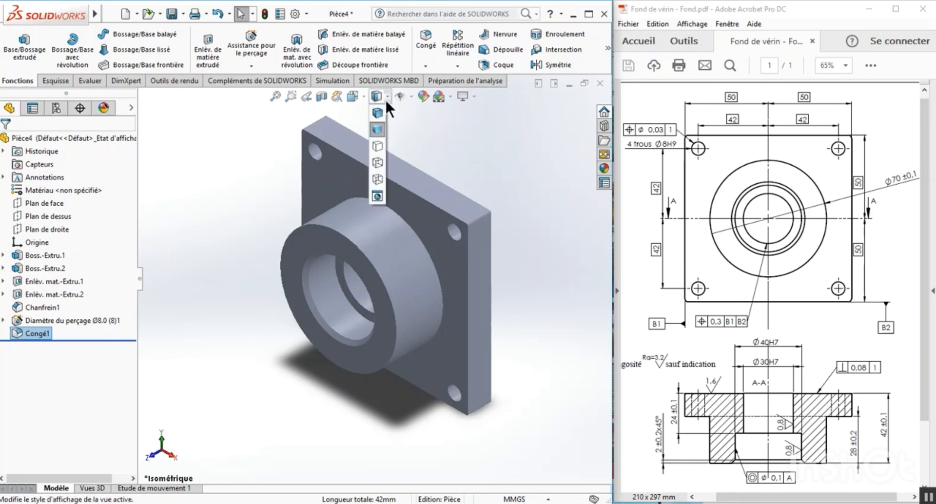
left_click(377, 146)
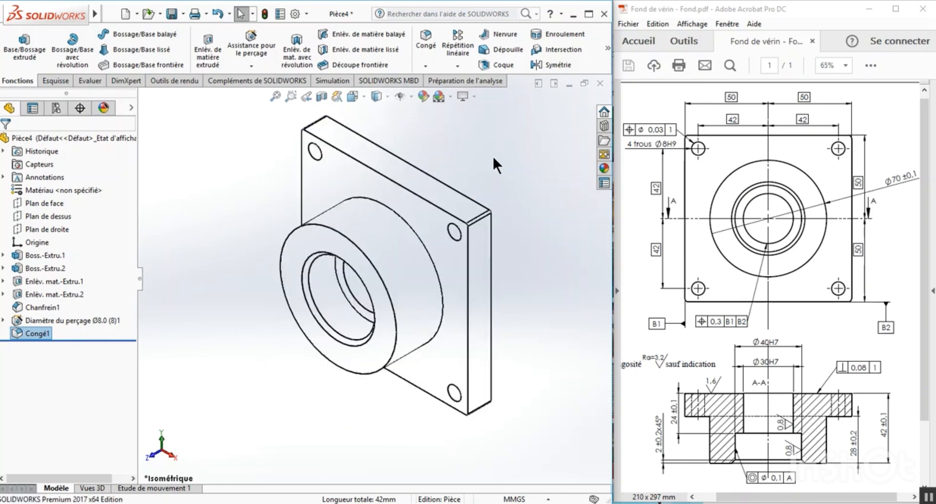
left_click(383, 96)
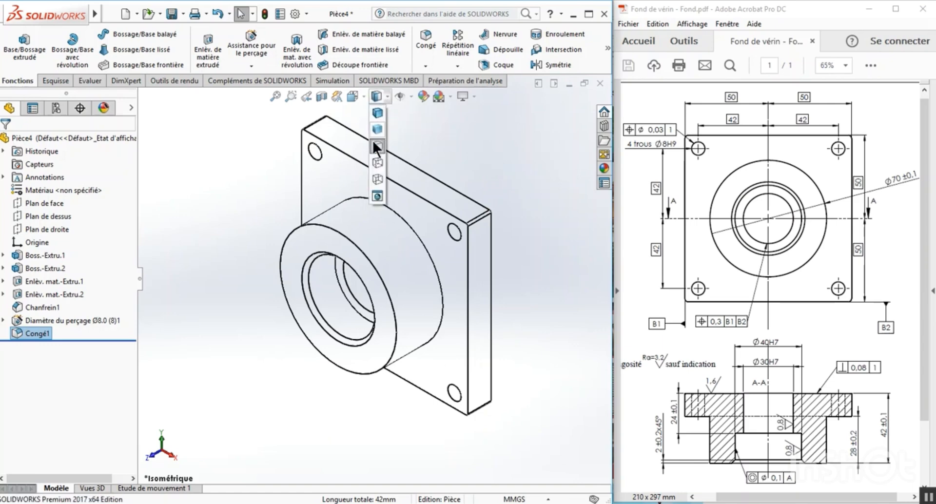
left_click(377, 162)
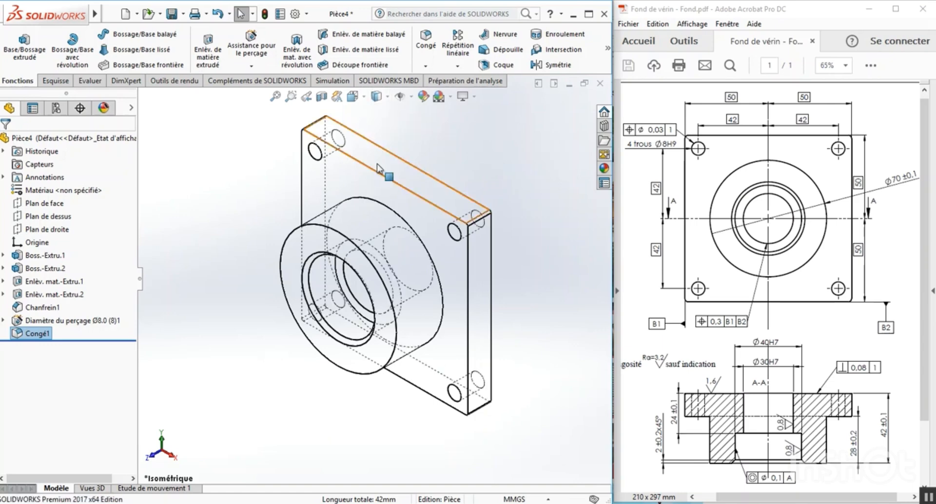
left_click(384, 97)
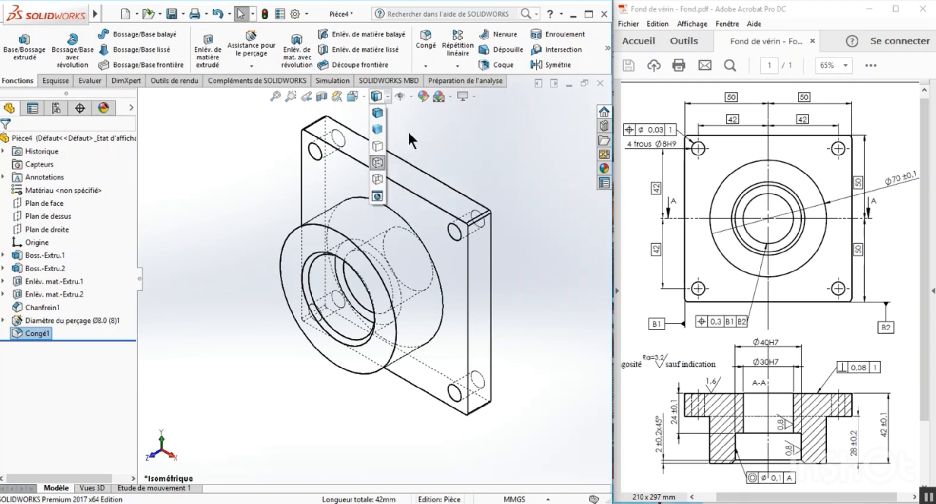
left_click(377, 179)
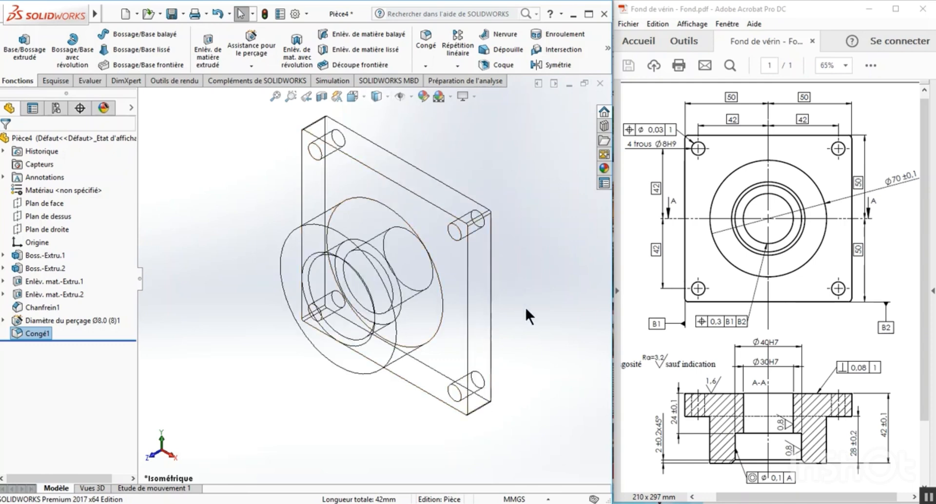
left_click(379, 98)
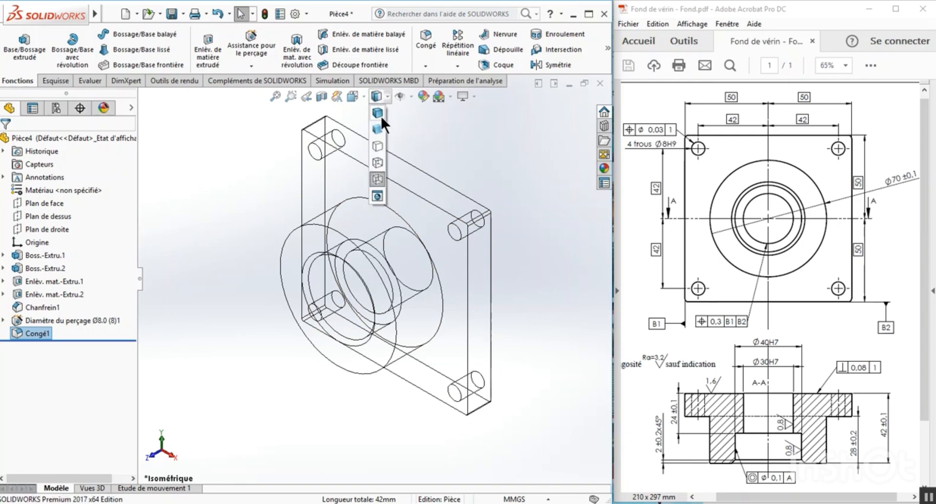
left_click(381, 116)
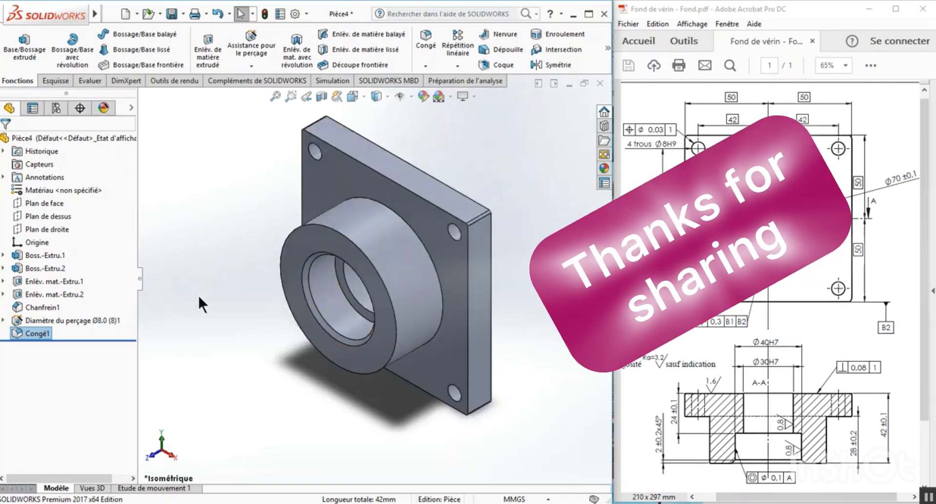